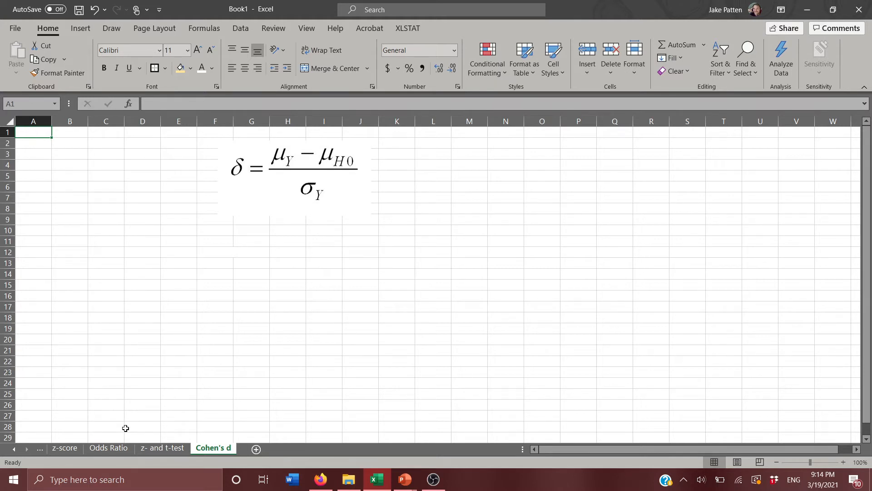
# - Enter the headers Pop Mean, Sample Mean and Pop SD in A1:C1 and widen column B to fit its header
pyautogui.write('P')
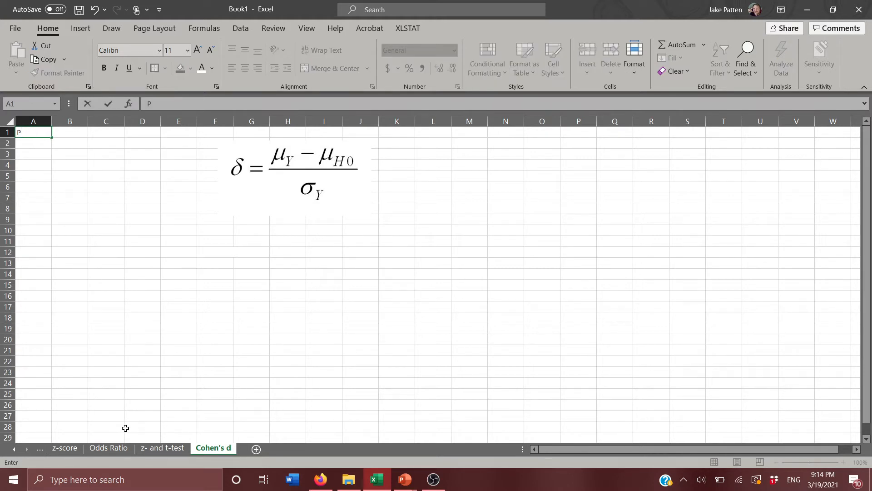
pyautogui.write('op Mean')
pyautogui.press('Tab')
pyautogui.write('G')
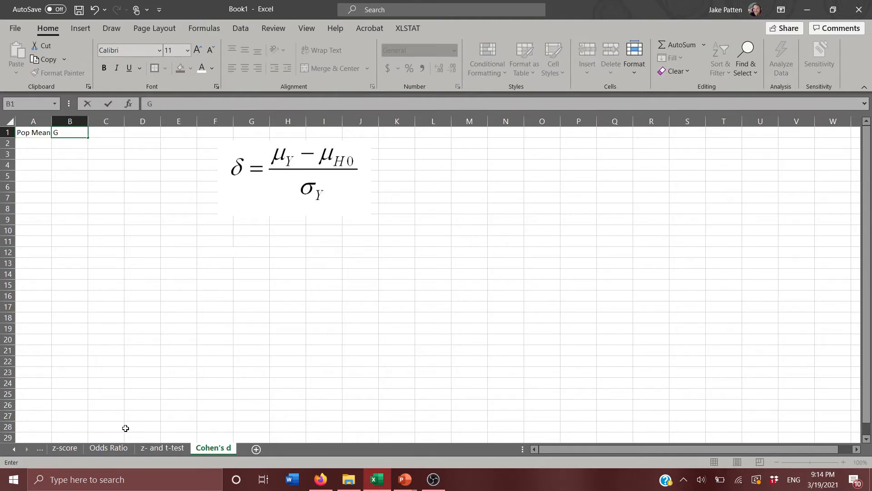
pyautogui.press('BackSpace')
pyautogui.write('Sample Mean')
pyautogui.press('Tab')
pyautogui.write('Pop SD')
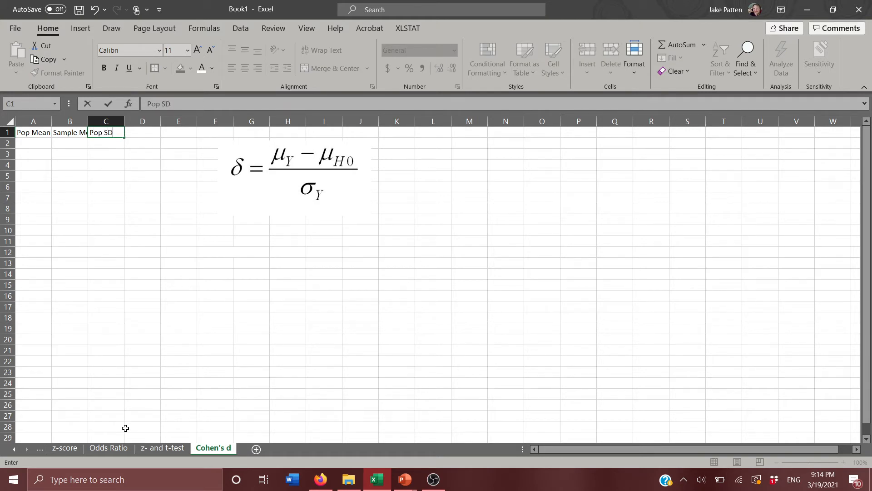
pyautogui.press('Return')
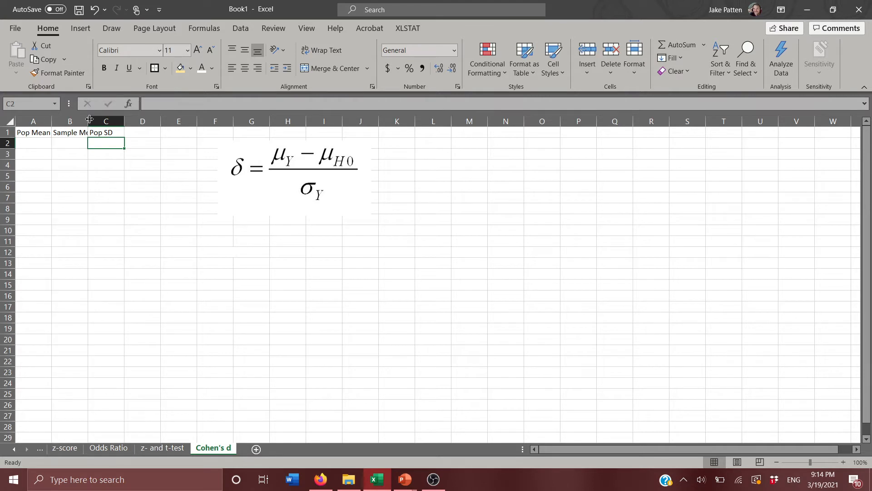
pyautogui.moveTo(90, 119); pyautogui.dragTo(101, 118)
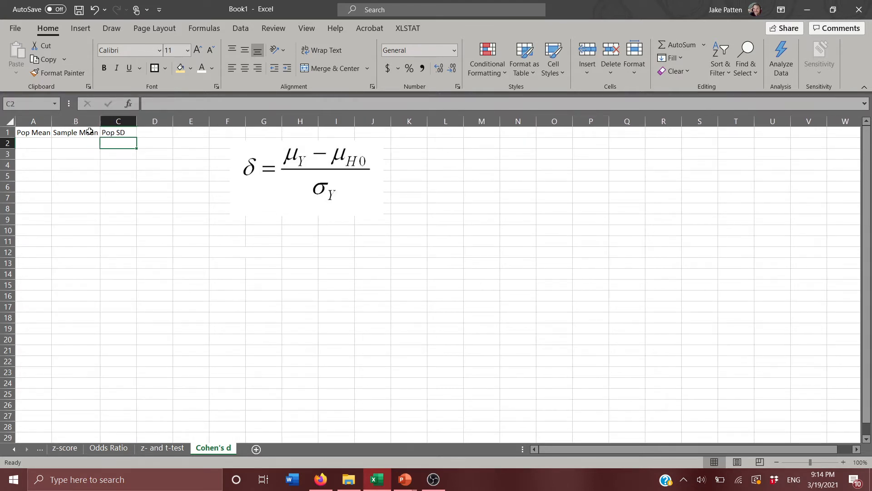
# - Fill the input cells A2:C2 with light green
pyautogui.moveTo(43, 143); pyautogui.dragTo(115, 146)
pyautogui.click(190, 71)
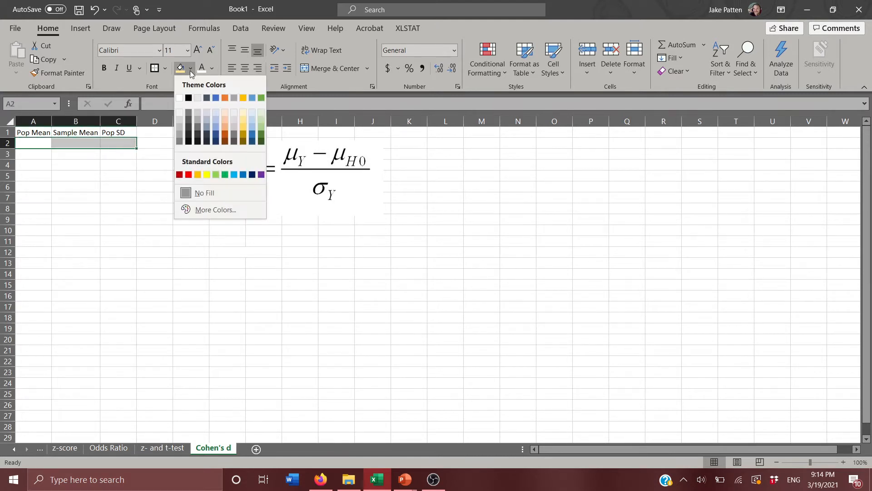
pyautogui.click(263, 121)
# - Enter the header Cohen's d in E1 and fill the result cell E2 with light gold
pyautogui.click(199, 132)
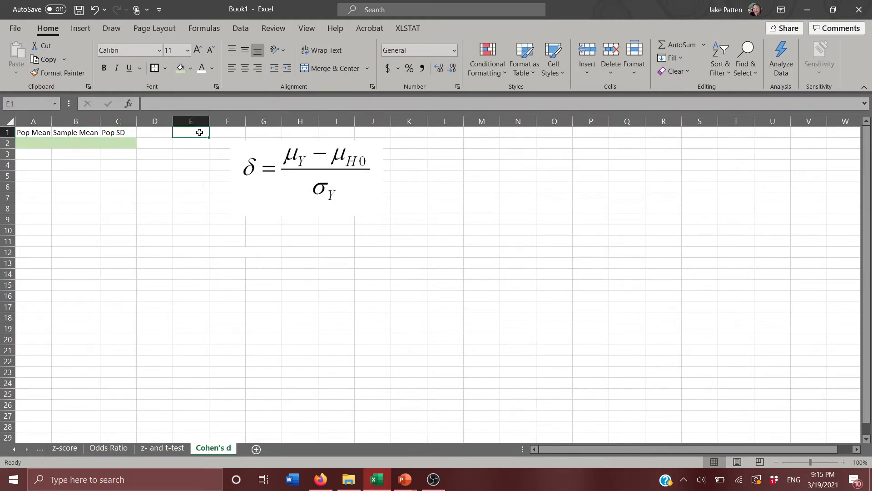
pyautogui.write('Cohen')
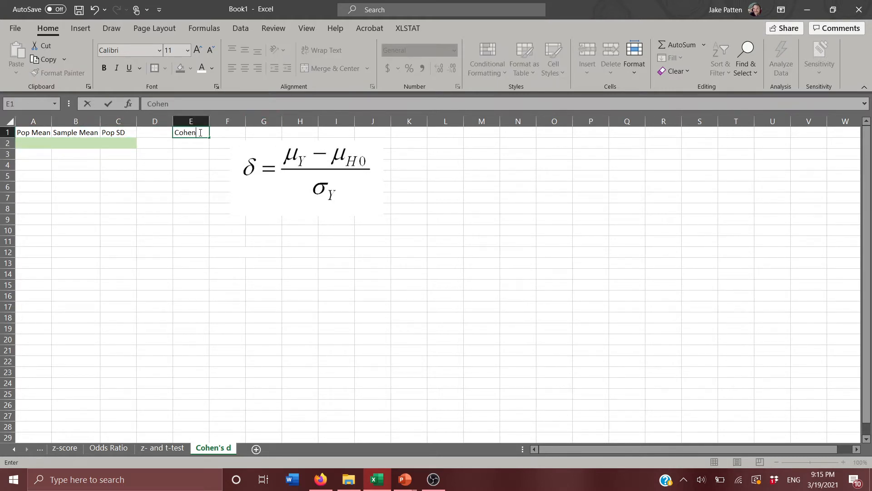
pyautogui.write("'s d")
pyautogui.press('Return')
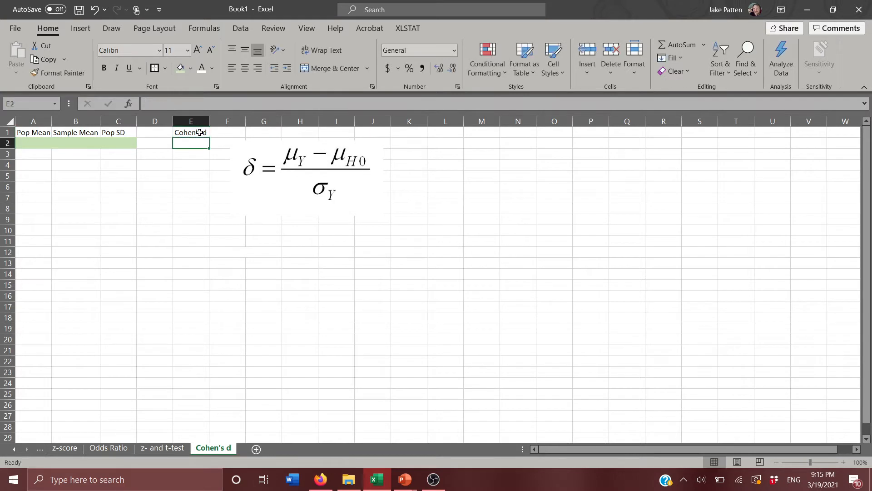
pyautogui.click(191, 68)
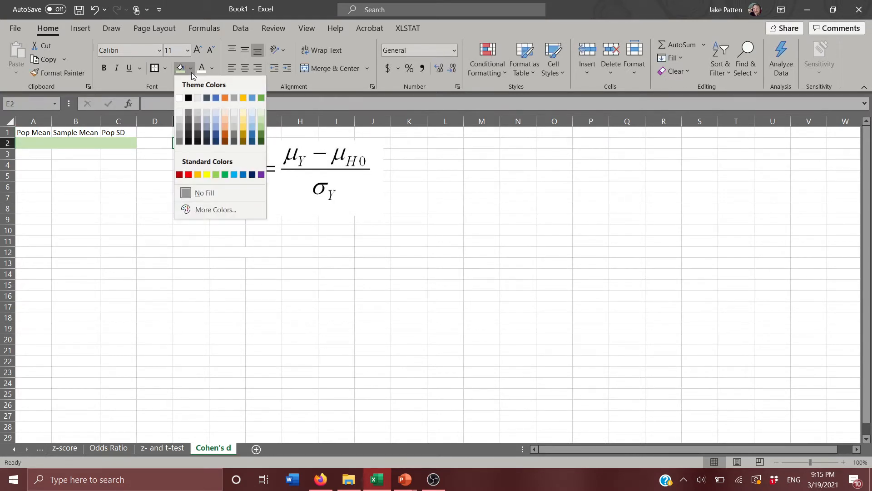
pyautogui.click(243, 120)
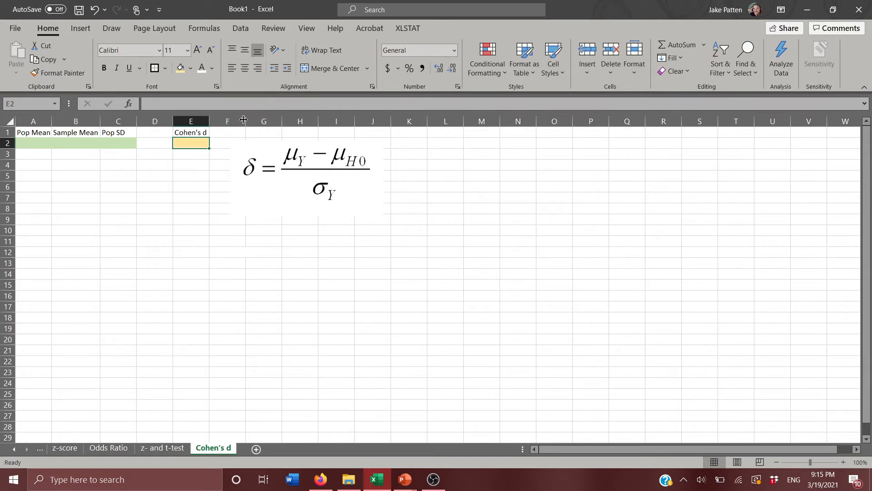
# - Enter 52.8 as the population mean in A2, 57.1 as the sample mean in B2 and 2.7 as the population SD in C2
pyautogui.click(36, 143)
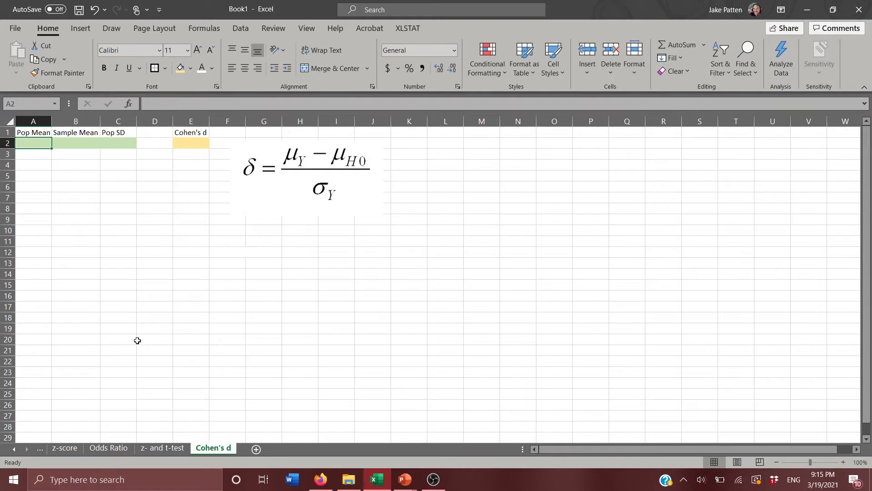
pyautogui.write('5')
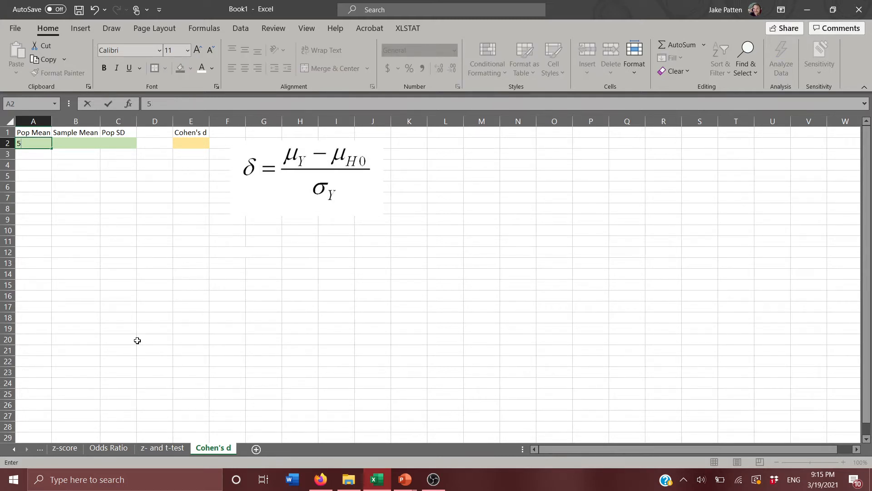
pyautogui.press('BackSpace')
pyautogui.write('52.8')
pyautogui.press('Tab')
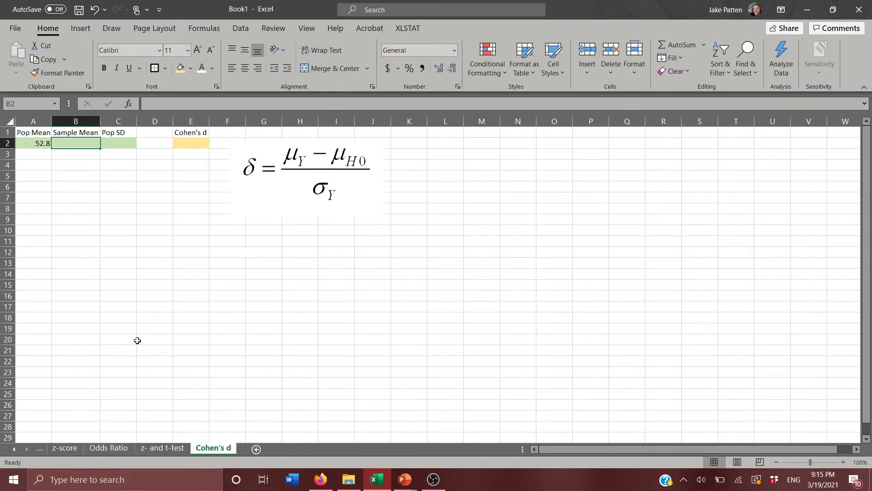
pyautogui.write('5')
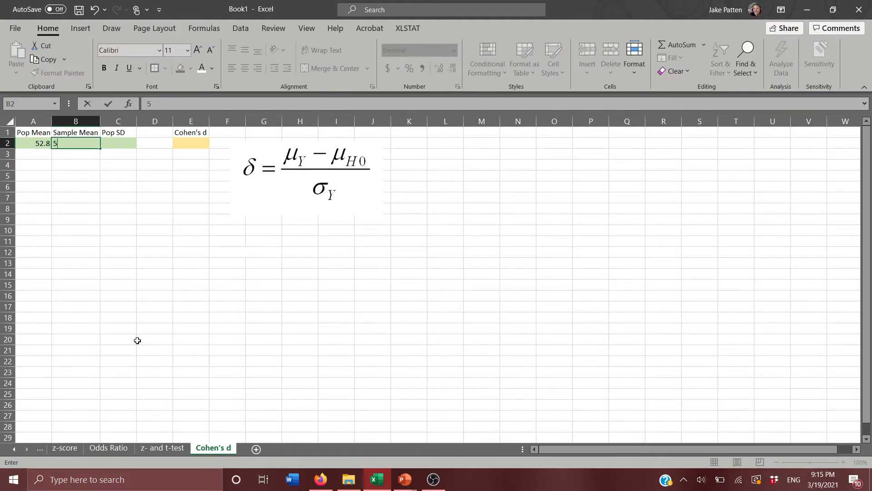
pyautogui.write('7.1')
pyautogui.press('Tab')
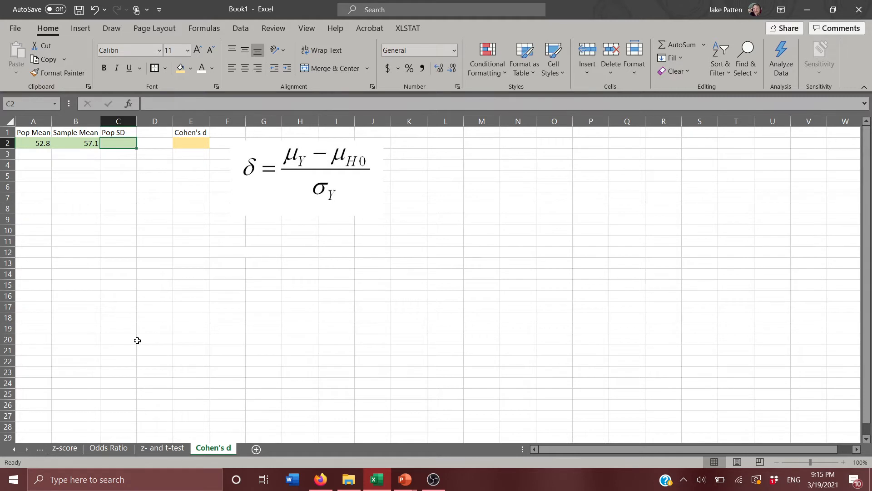
pyautogui.write('2.')
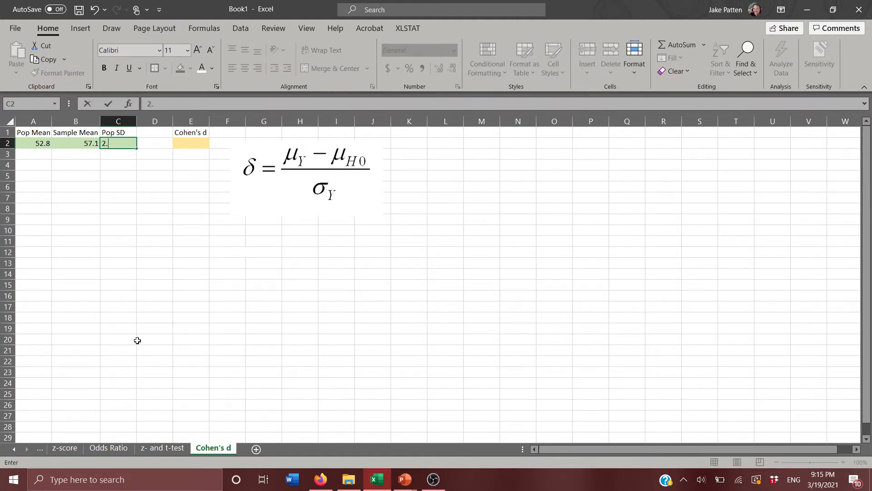
pyautogui.write('7')
pyautogui.press('Tab')
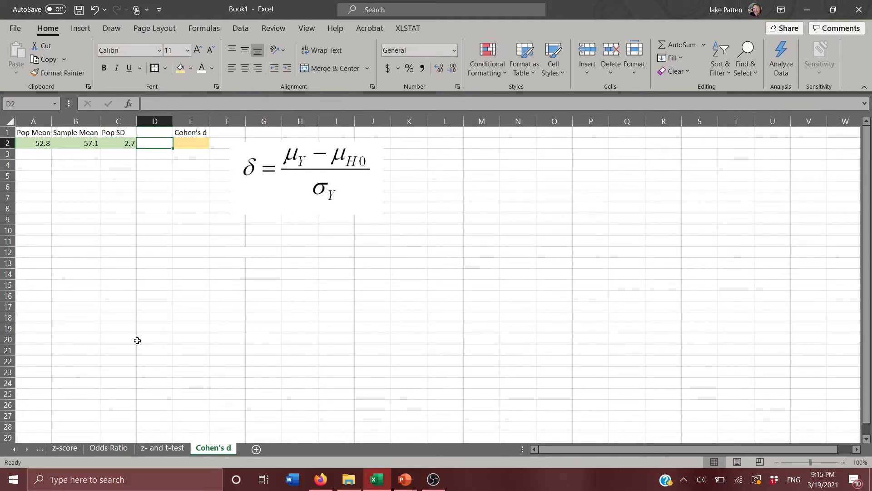
# - Calculate Cohen's d in E2 with the formula =(A2-B2)/C2
pyautogui.press('Tab')
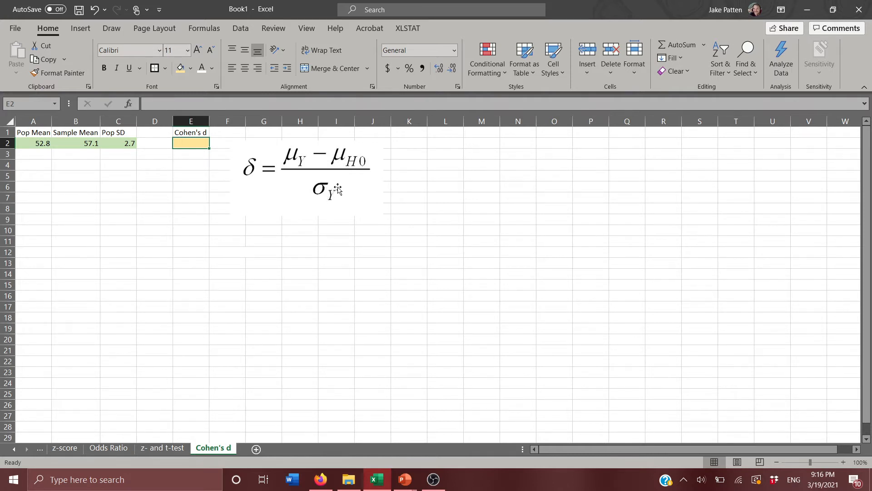
pyautogui.click(42, 143)
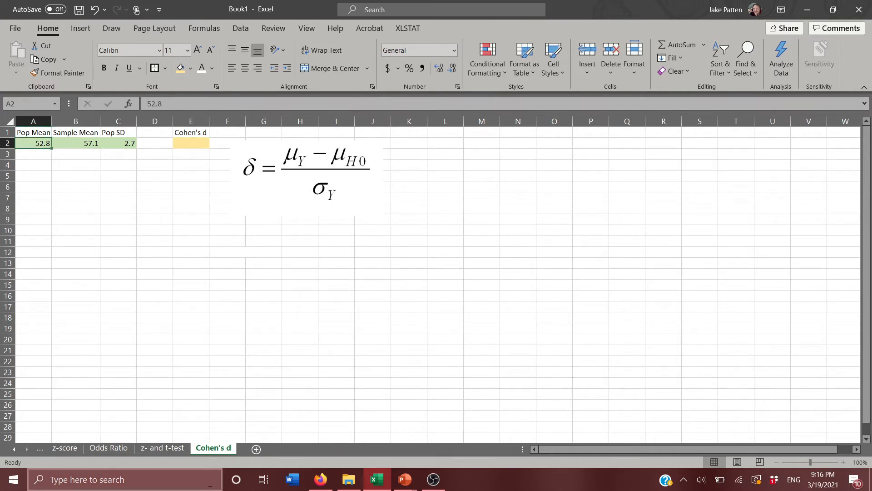
pyautogui.click(186, 144)
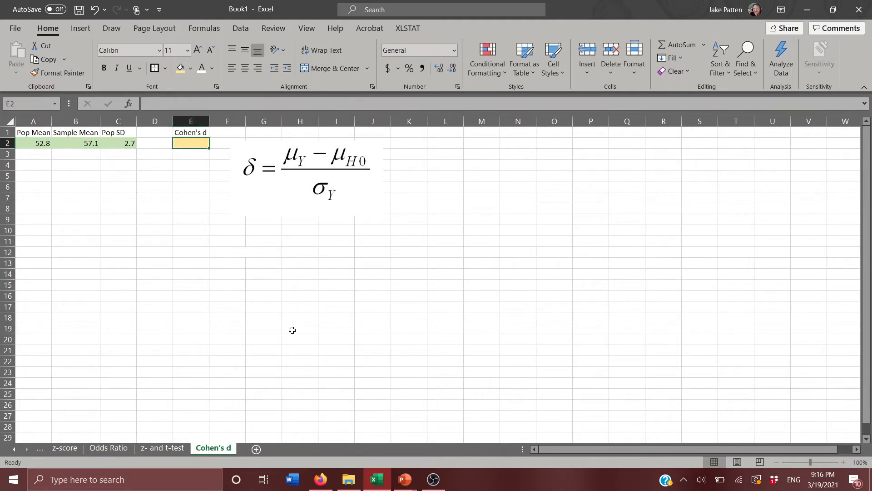
pyautogui.write('=')
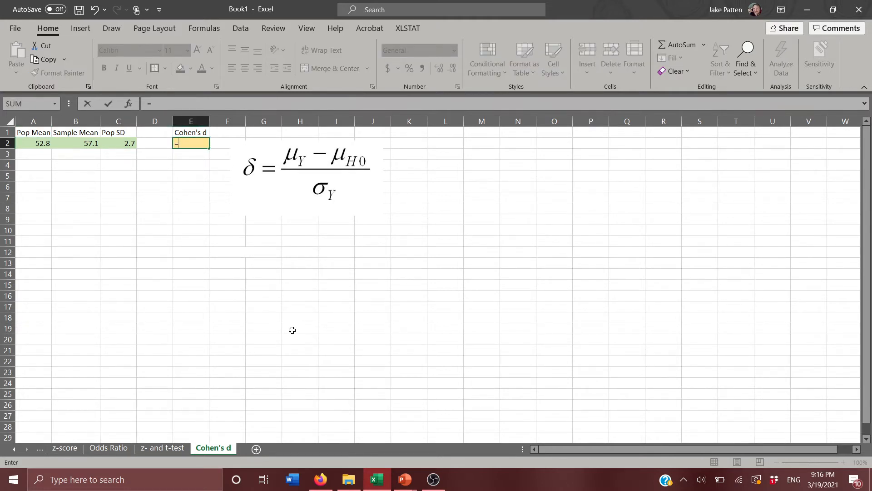
pyautogui.write('(')
pyautogui.press('Left')
pyautogui.press('Left')
pyautogui.press('Left')
pyautogui.press('Left')
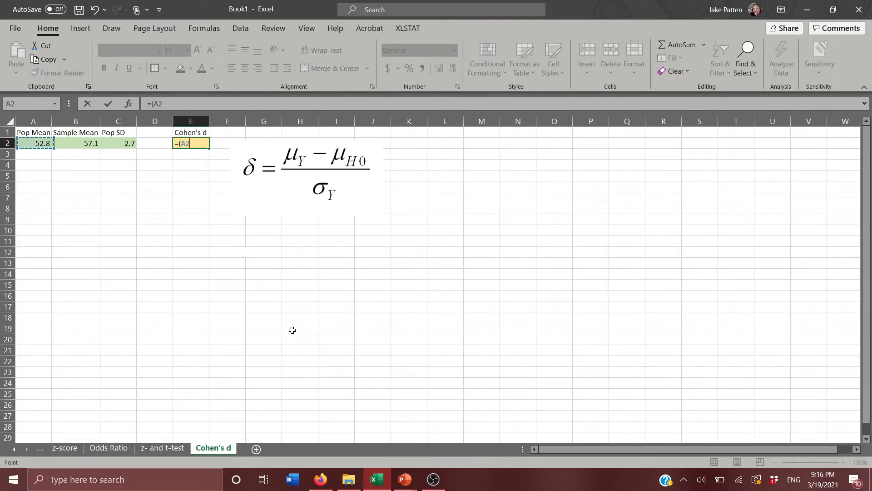
pyautogui.write('-')
pyautogui.press('Left')
pyautogui.press('Left')
pyautogui.press('Left')
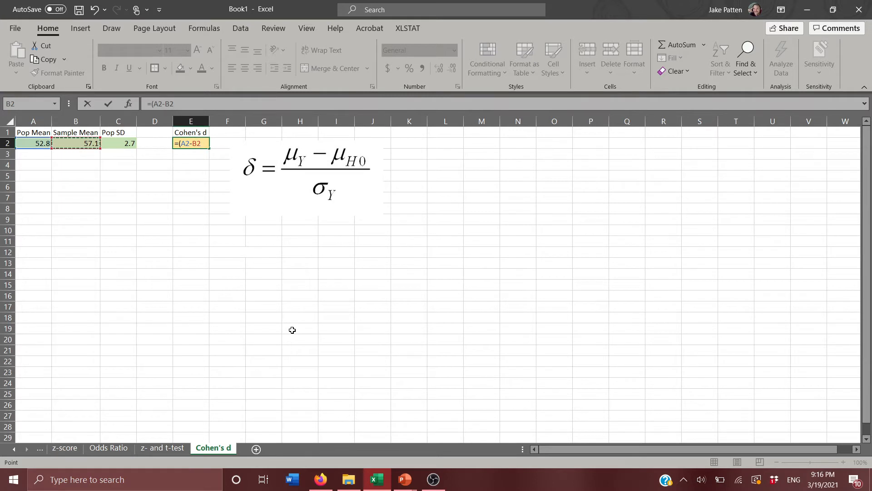
pyautogui.write(')')
pyautogui.write('/')
pyautogui.press('Left')
pyautogui.press('Left')
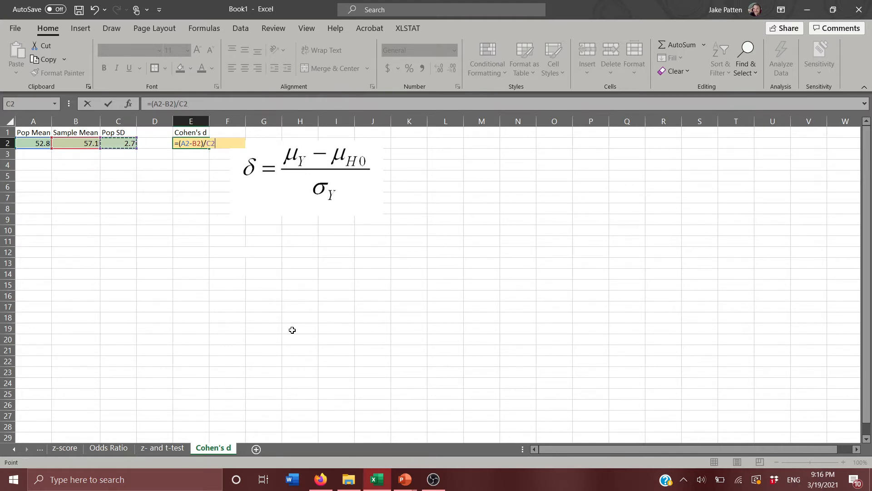
pyautogui.press('Return')
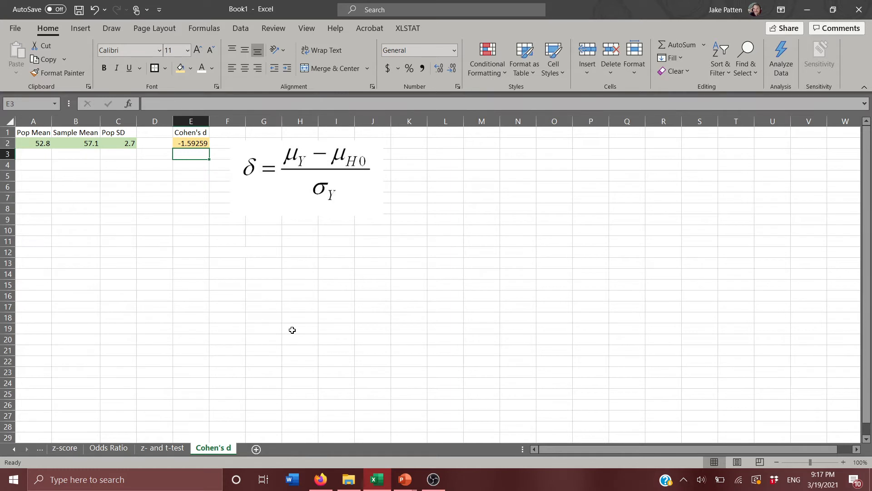
# - Wrap the Cohen's d formula in E2 in the ABS function so it reads =ABS((A2-B2)/C2)
pyautogui.press('Up')
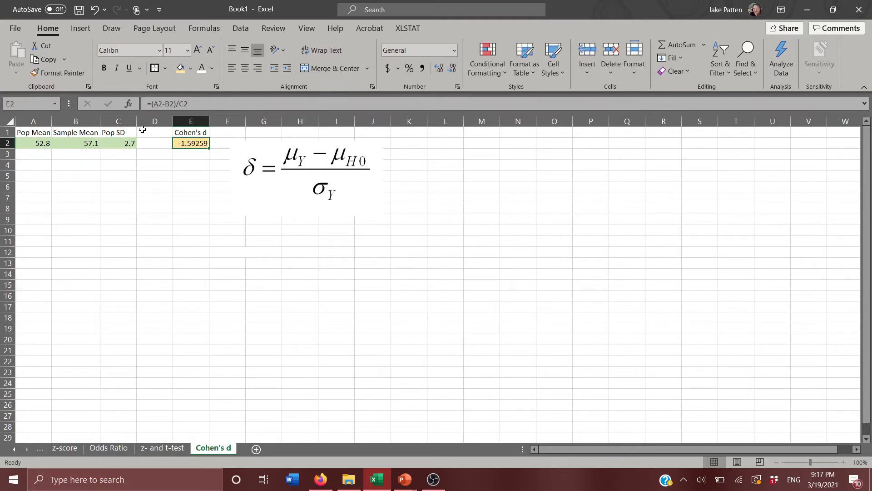
pyautogui.click(154, 104)
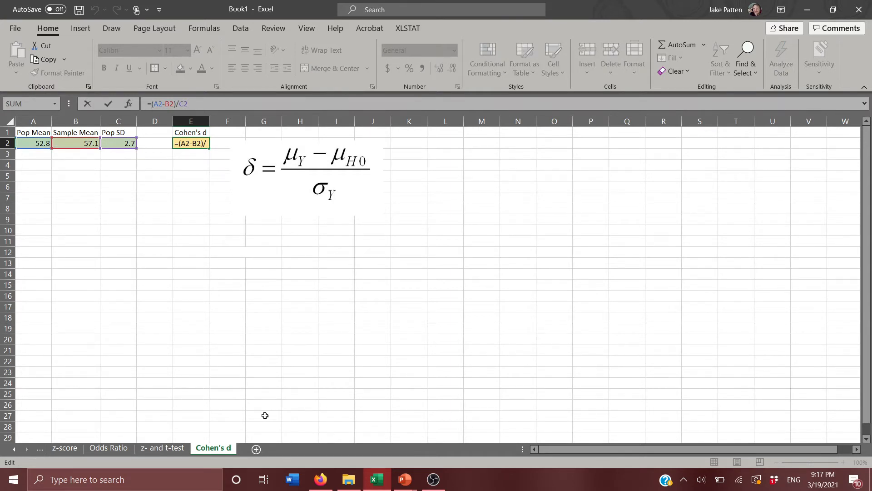
pyautogui.write('abs')
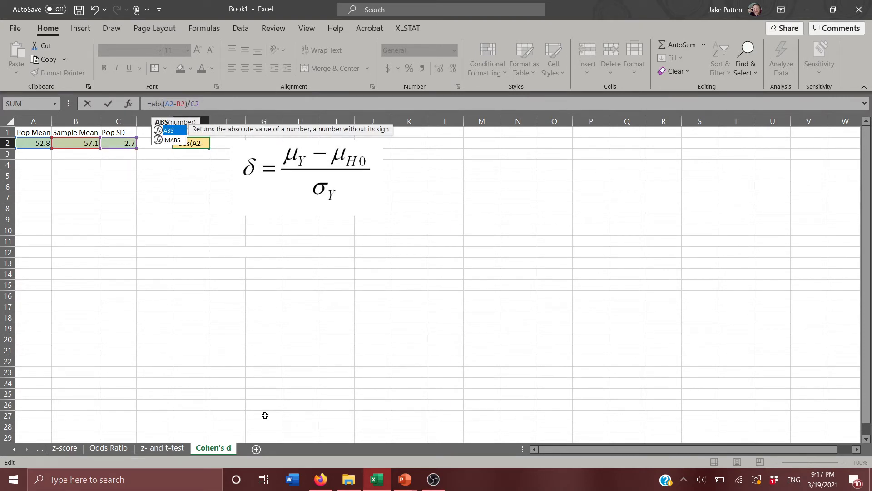
pyautogui.write('(')
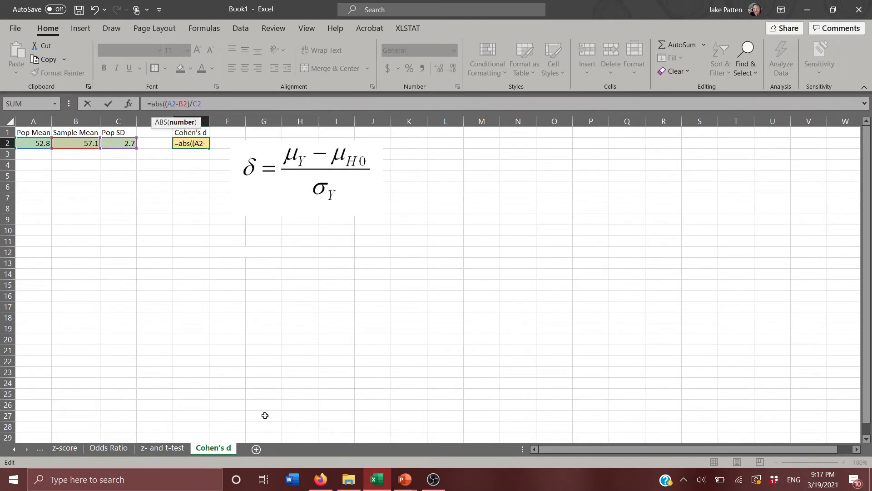
pyautogui.press('End')
pyautogui.write(')')
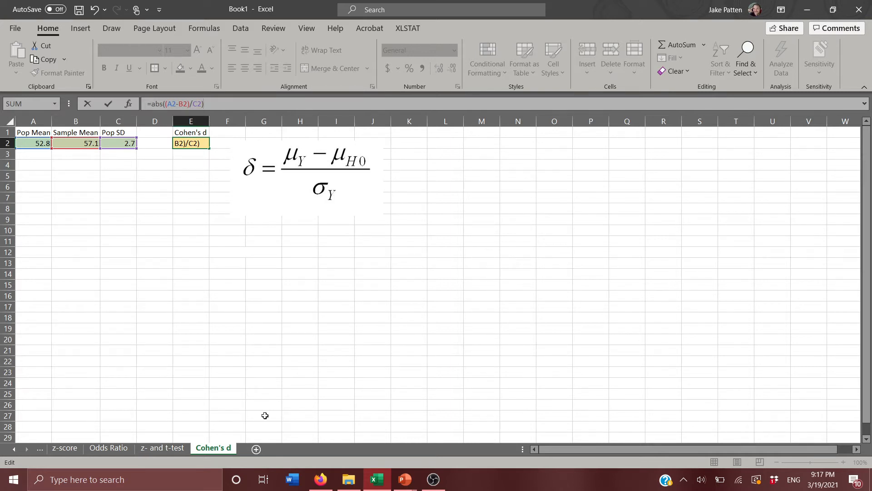
pyautogui.press('Return')
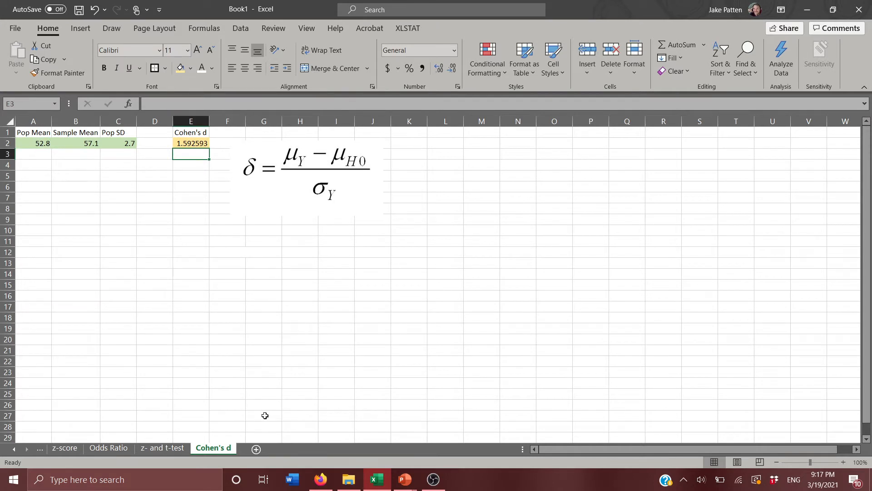
pyautogui.press('Left')
pyautogui.press('Left')
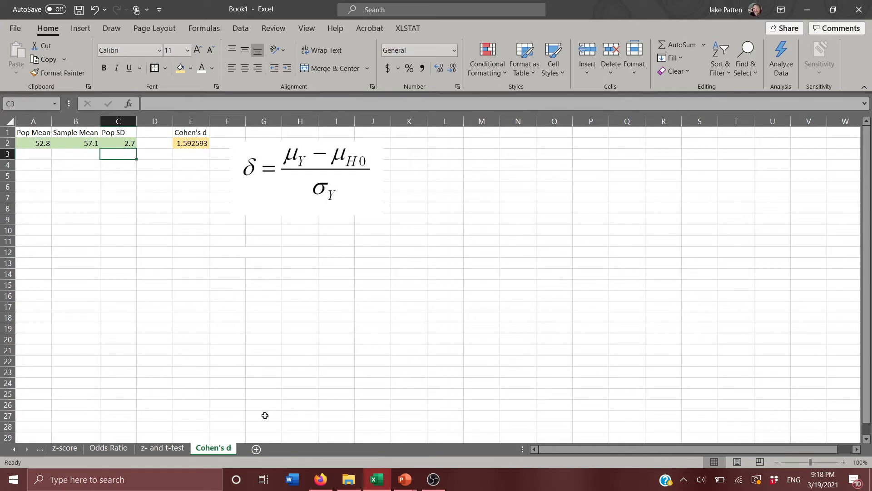
pyautogui.hscroll(1, 264, 415)
pyautogui.hscroll(-1, 265, 415)
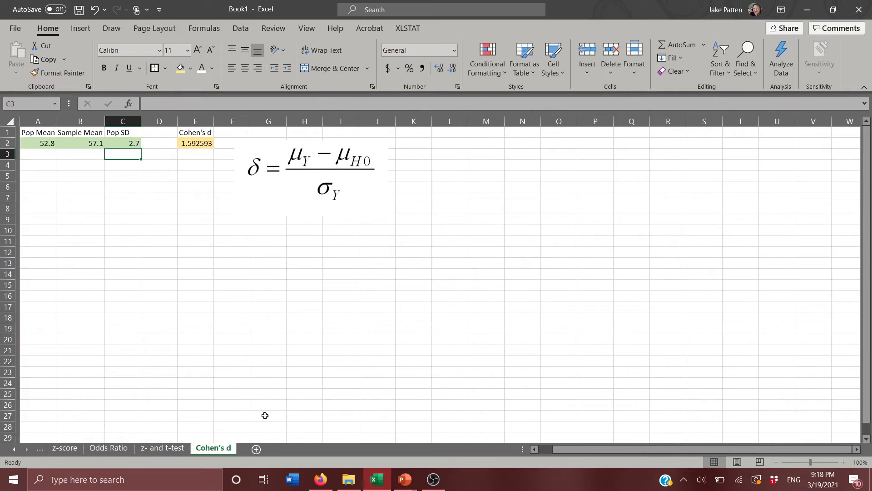
pyautogui.press('Up')
pyautogui.press('Left')
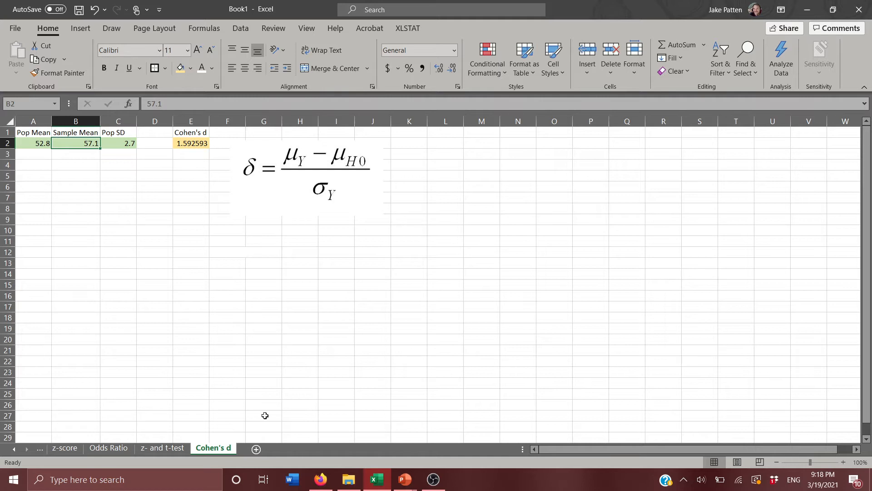
# - Try 50 and then 60 as the sample mean in B2
pyautogui.write('50')
pyautogui.press('Return')
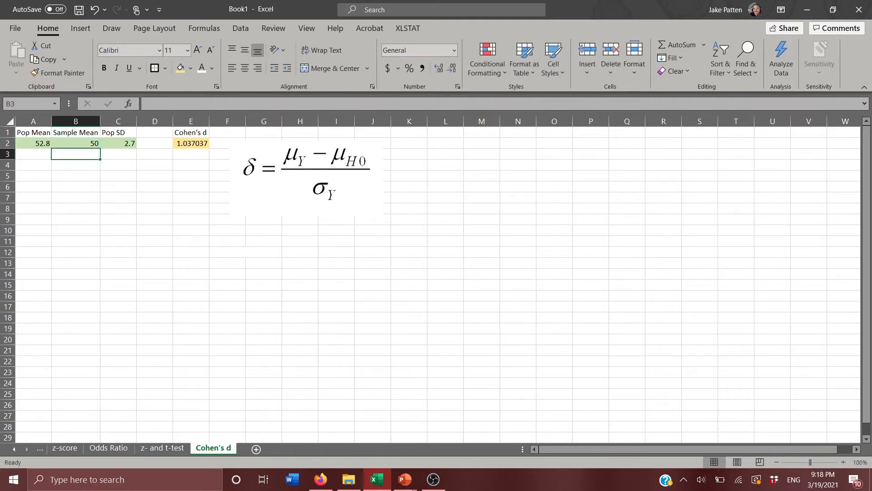
pyautogui.press('Up')
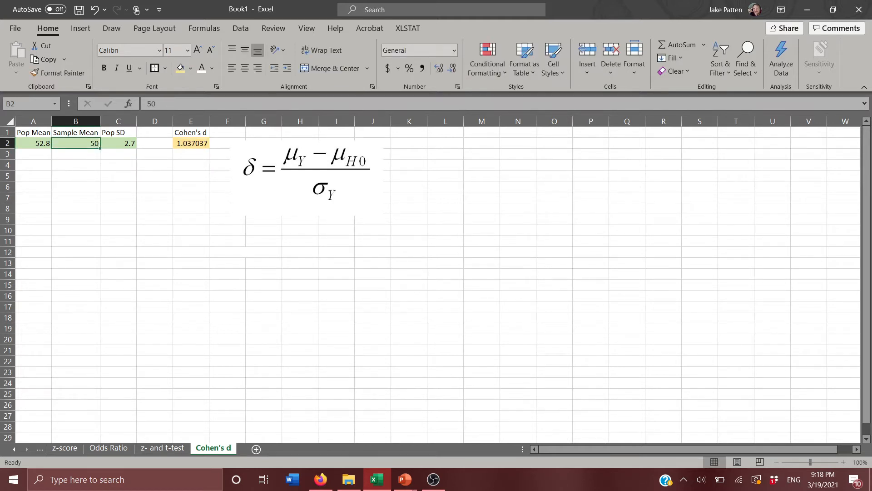
pyautogui.write('60')
pyautogui.press('Return')
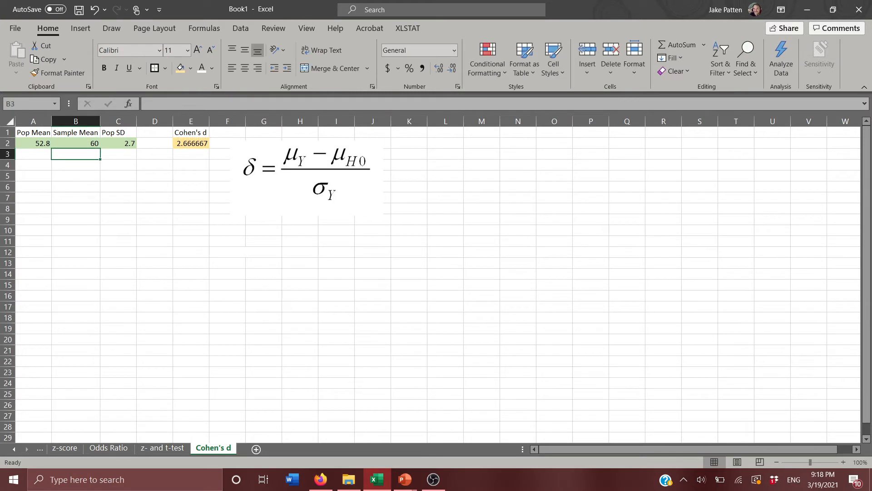
pyautogui.press('Up')
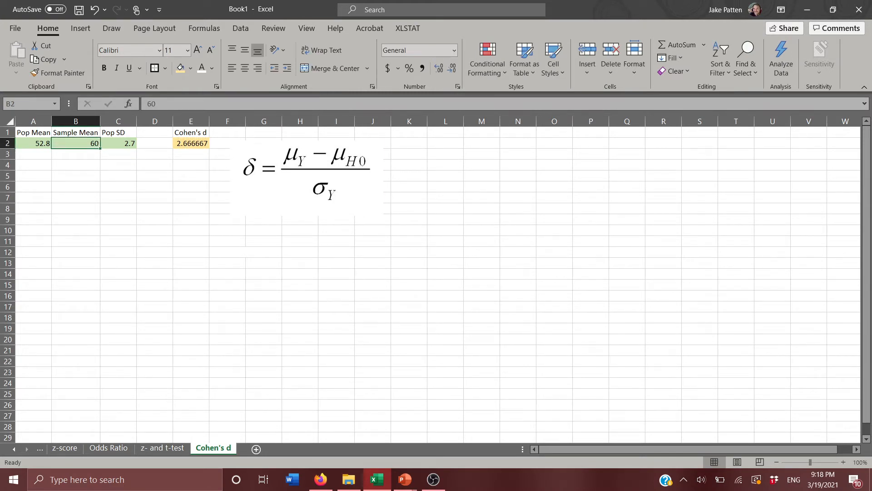
pyautogui.press('Right')
pyautogui.press('Right')
pyautogui.press('Right')
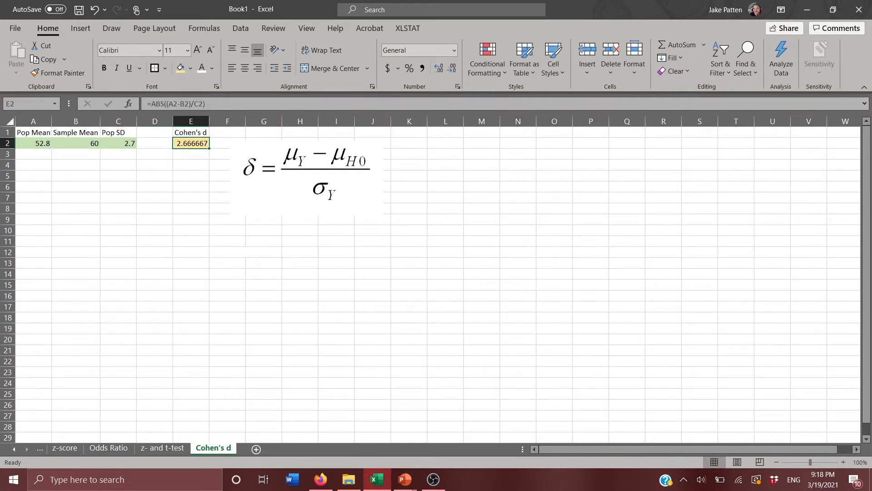
pyautogui.press('Left')
pyautogui.press('Left')
pyautogui.press('Left')
pyautogui.press('Right')
pyautogui.press('Right')
pyautogui.press('Right')
# - Set the font colour of the hidden effect-size notes in F11:F14 to Automatic
pyautogui.press('Down')
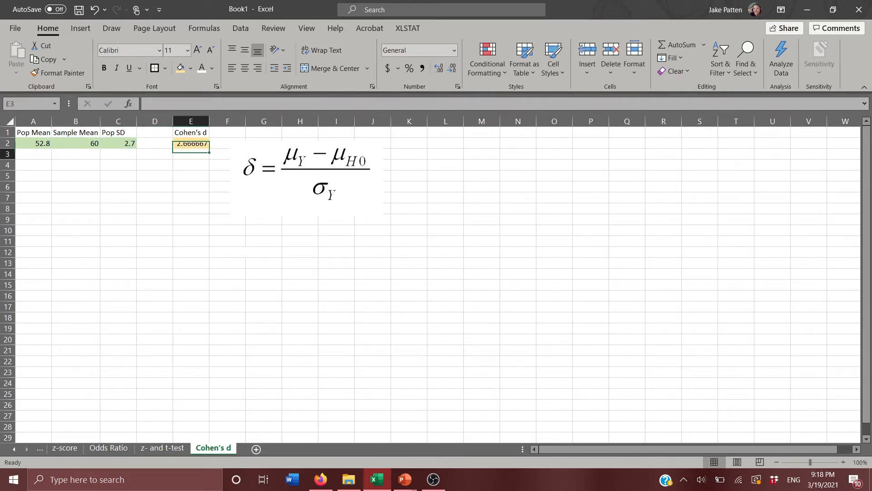
pyautogui.press('Down')
pyautogui.press('Down')
pyautogui.press('Down')
pyautogui.press('Down')
pyautogui.press('Down')
pyautogui.press('Down')
pyautogui.press('Down')
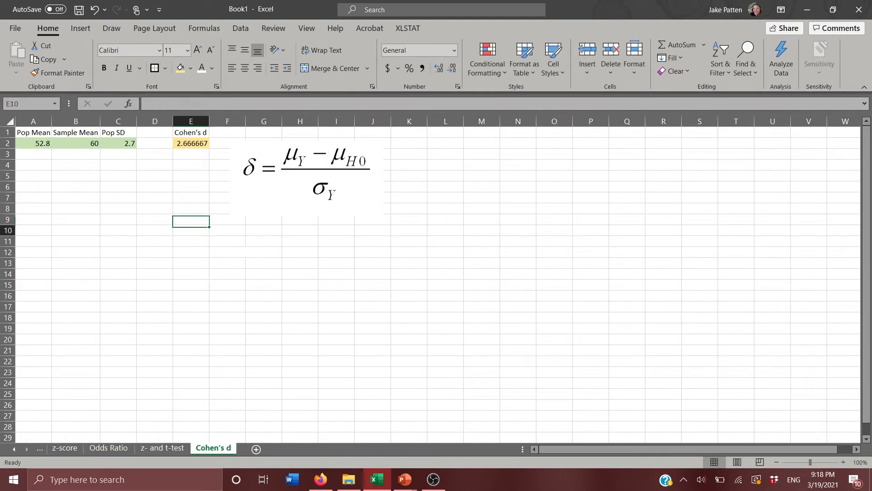
pyautogui.press('Down')
pyautogui.press('Down')
pyautogui.press('Down')
pyautogui.press('Down')
pyautogui.press('Down')
pyautogui.press('Down')
pyautogui.press('Right')
pyautogui.press('Up')
pyautogui.press('Up')
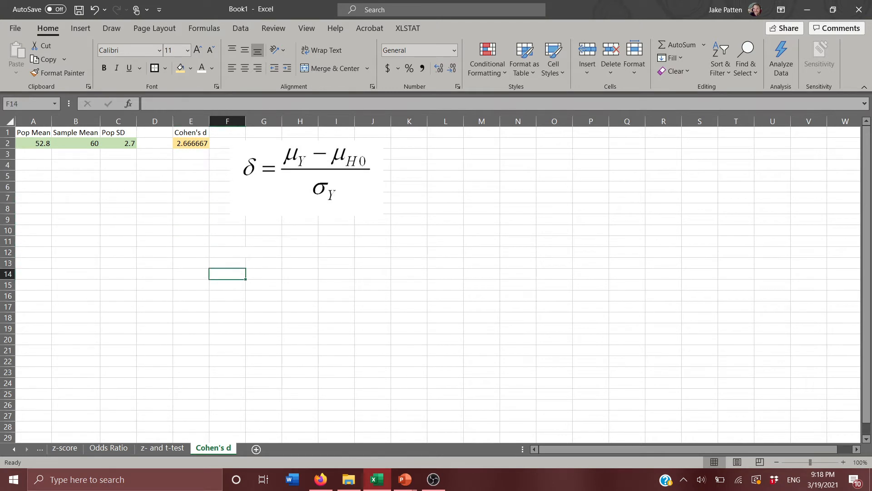
pyautogui.press('Up')
pyautogui.press('Up')
pyautogui.press('Up')
pyautogui.press('Up')
pyautogui.press('Down')
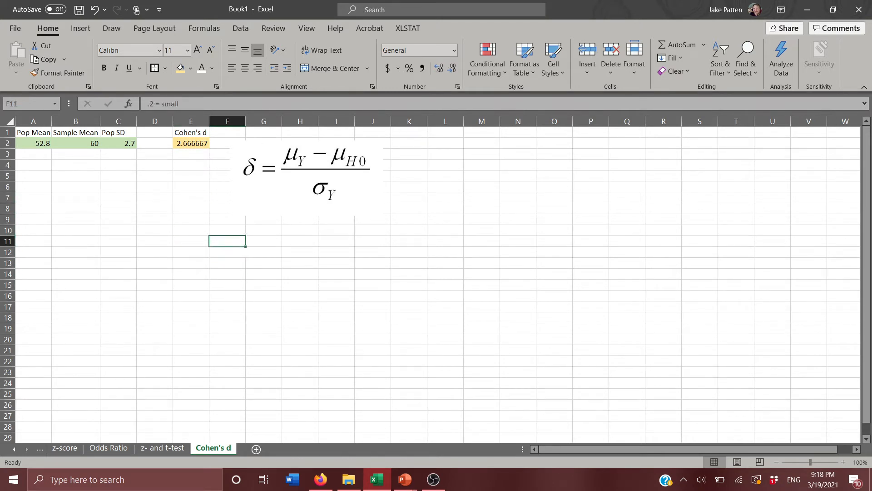
pyautogui.hotkey('shift', 'Down')
pyautogui.hotkey('shift', 'Down')
pyautogui.hotkey('shift', 'Down')
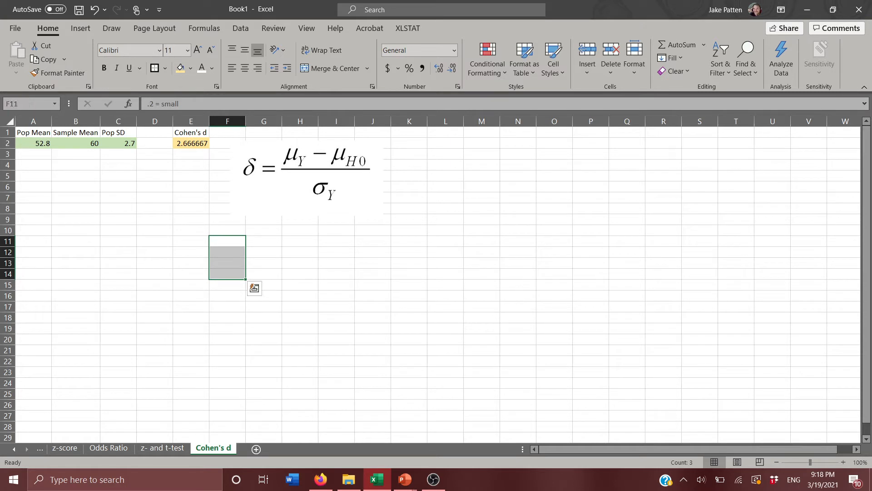
pyautogui.click(211, 69)
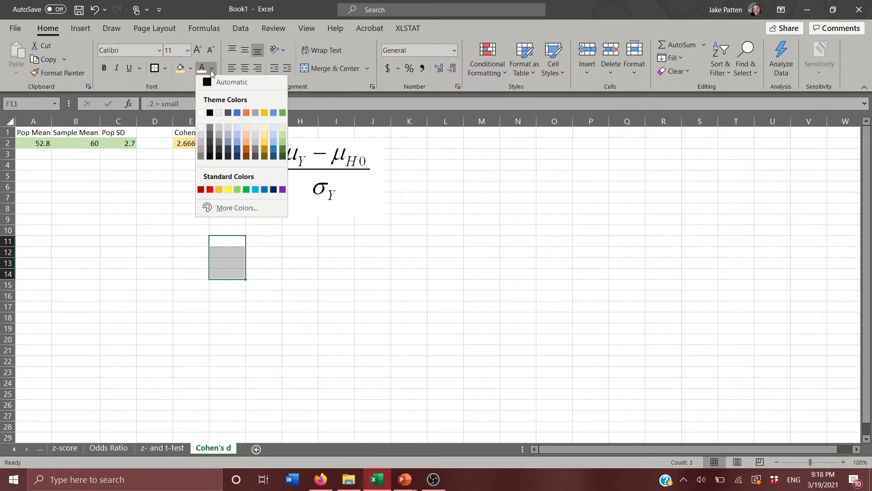
pyautogui.click(214, 86)
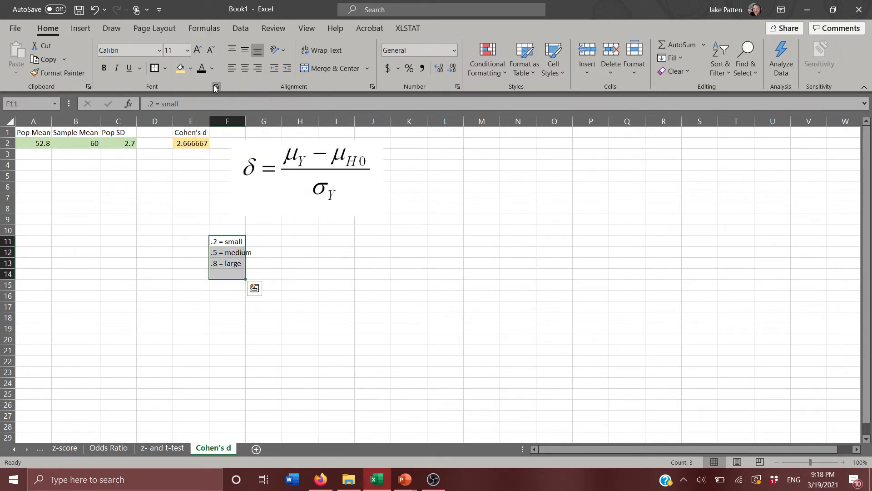
pyautogui.click(188, 167)
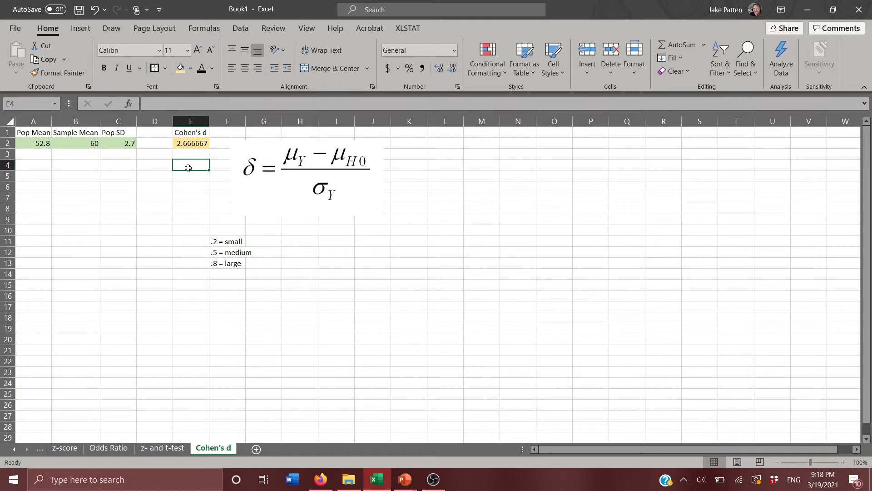
# - Enter 20 as the population mean in A2, 23 as the sample mean in B2 and 1.5 as the population SD in C2
pyautogui.click(39, 143)
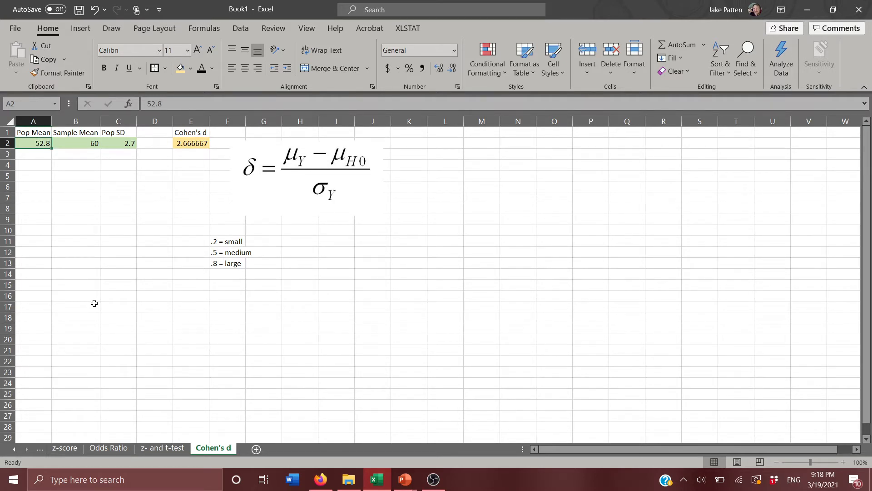
pyautogui.write('20')
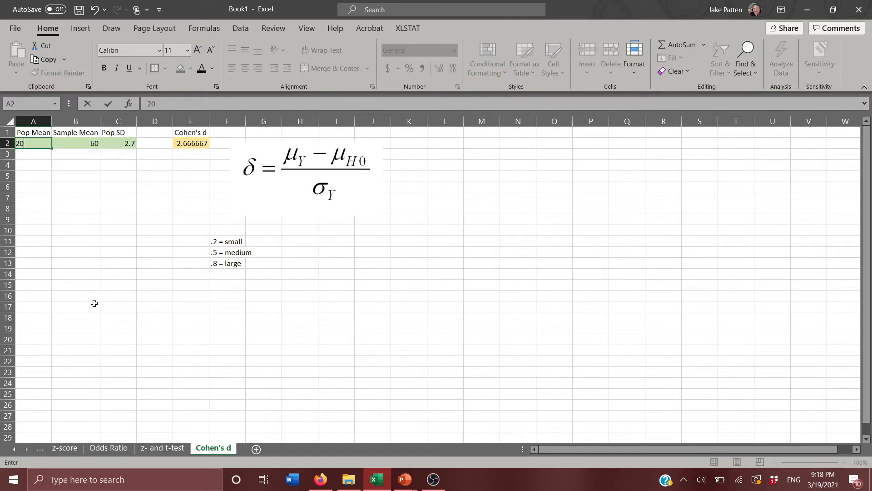
pyautogui.press('Tab')
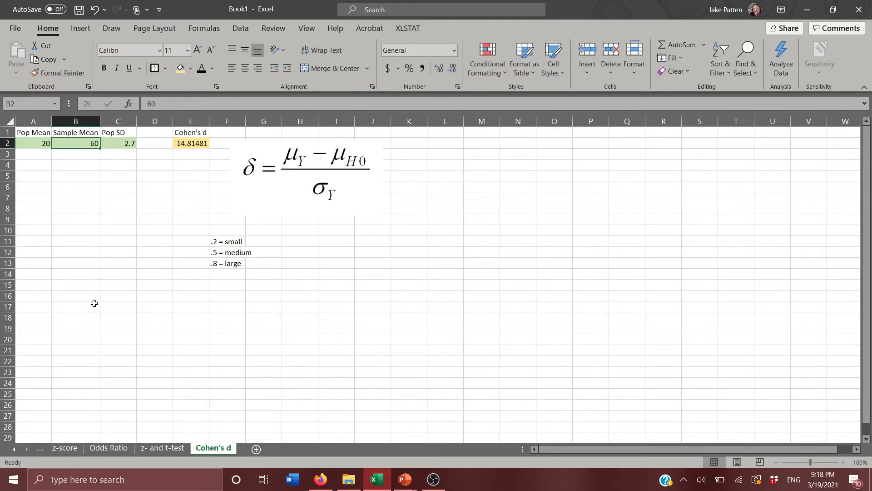
pyautogui.write('23')
pyautogui.press('Tab')
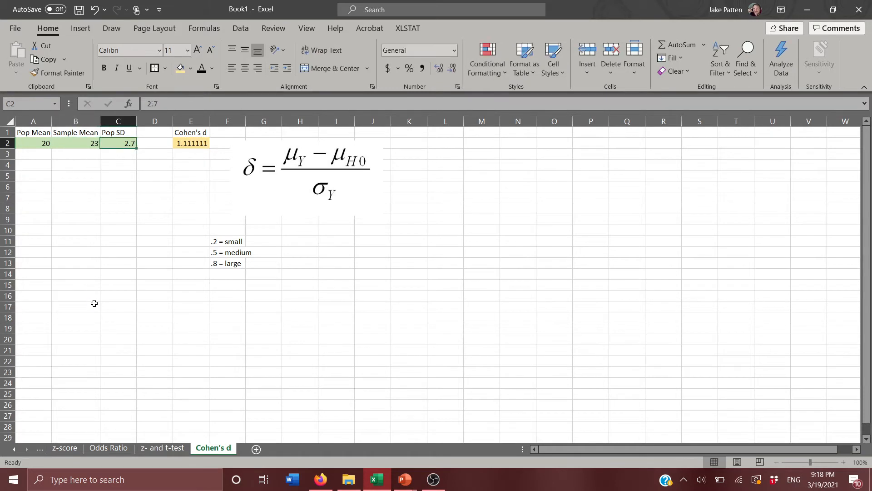
pyautogui.write('1.5')
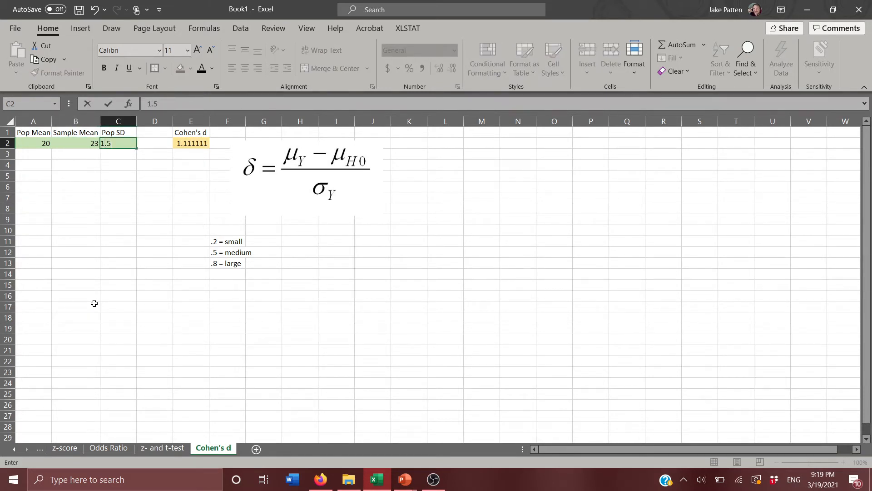
pyautogui.press('Return')
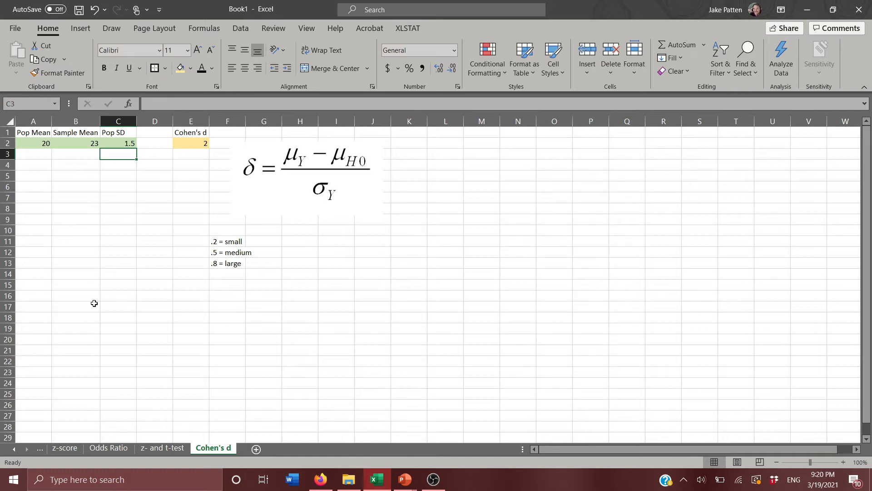
# - Review the input values in A2:C2 and the Cohen's d result in E2
pyautogui.press('Up')
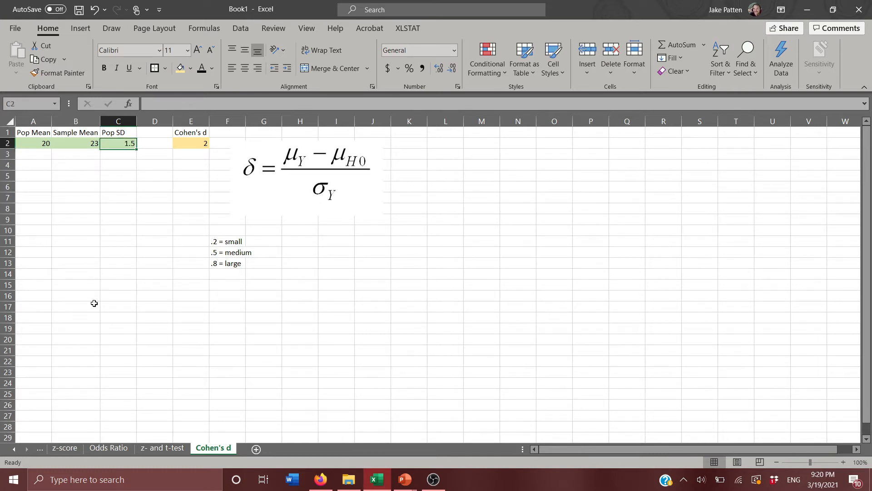
pyautogui.press('Left')
pyautogui.press('Left')
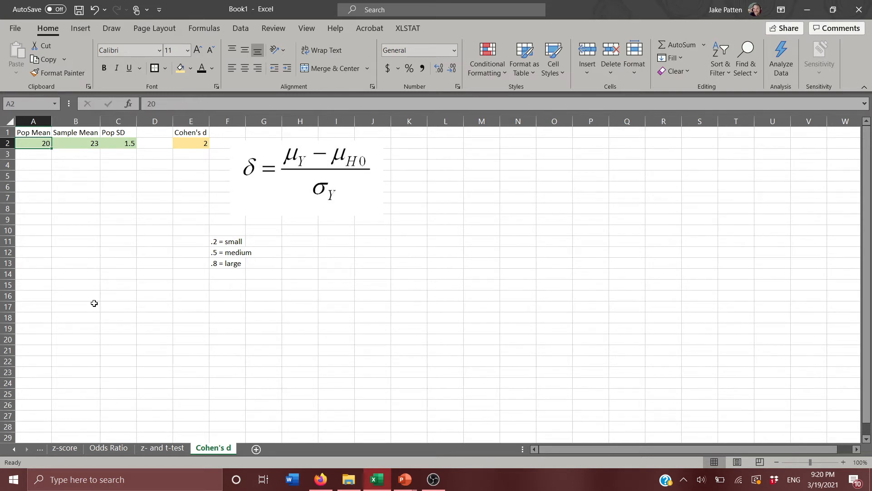
pyautogui.press('Right')
pyautogui.press('Right')
pyautogui.press('Right')
pyautogui.press('Right')
pyautogui.press('Right')
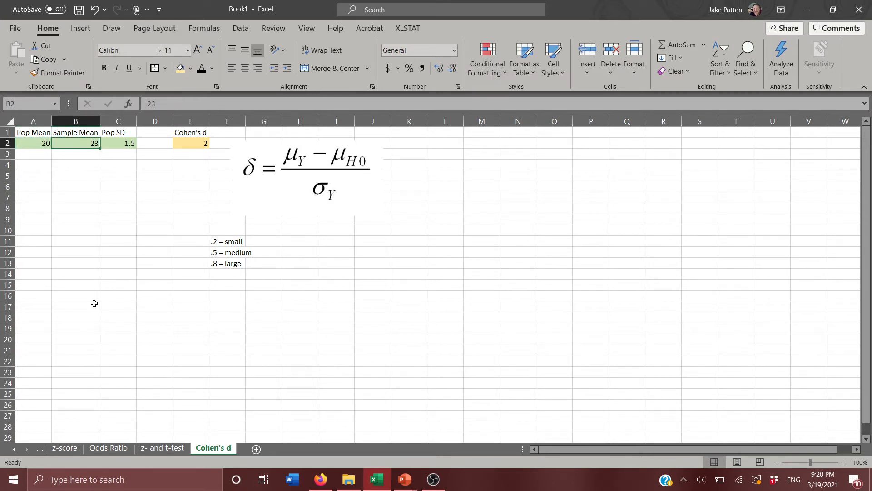
# - Examine the small, medium and large effect-size thresholds listed in F11:F13
pyautogui.press('Down')
pyautogui.press('Down')
pyautogui.press('Down')
pyautogui.press('Down')
pyautogui.press('Down')
pyautogui.press('Down')
pyautogui.press('Down')
pyautogui.press('Down')
pyautogui.press('Down')
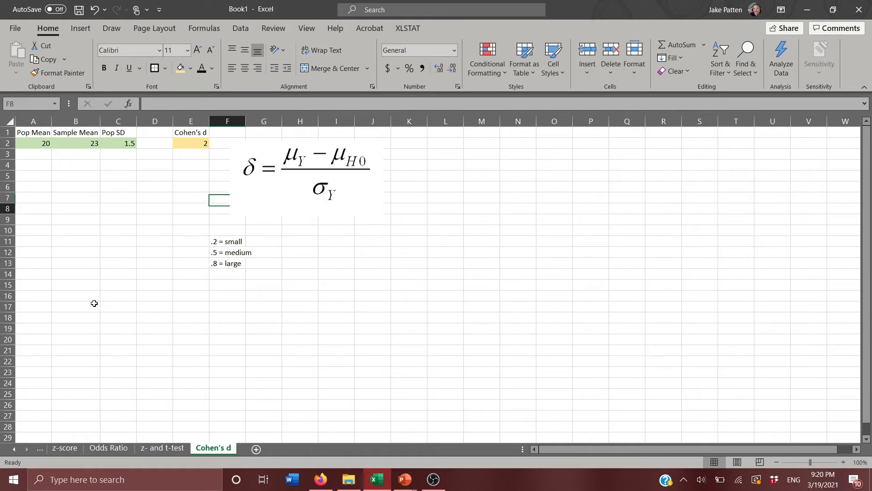
pyautogui.hotkey('shift', 'Down')
pyautogui.hotkey('shift', 'Down')
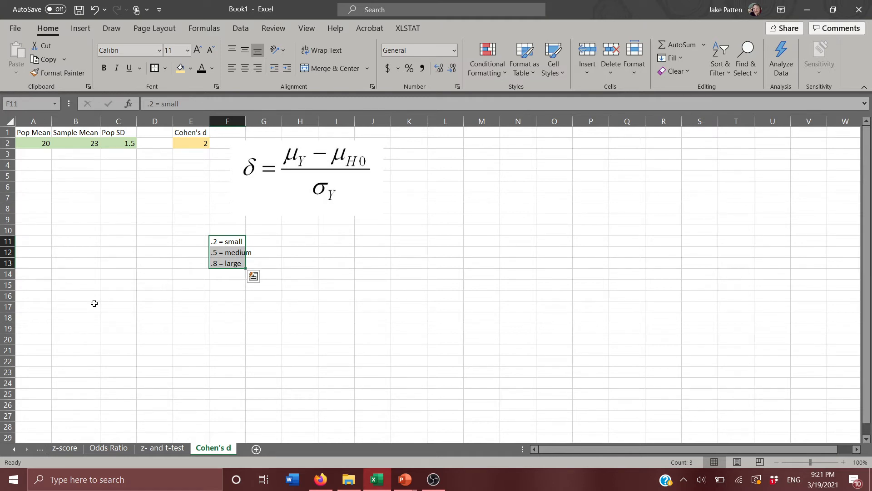
pyautogui.hotkey('shift', 'Up')
pyautogui.press('Up')
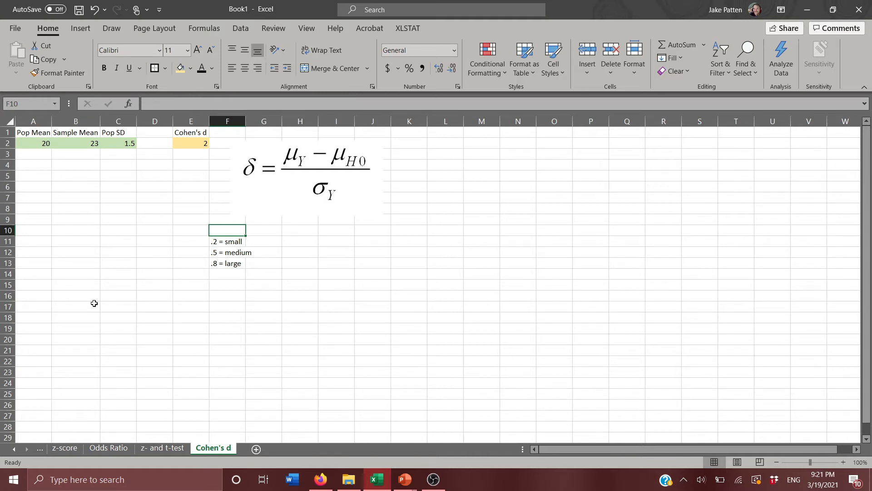
pyautogui.press('Down')
pyautogui.press('Down')
pyautogui.press('Down')
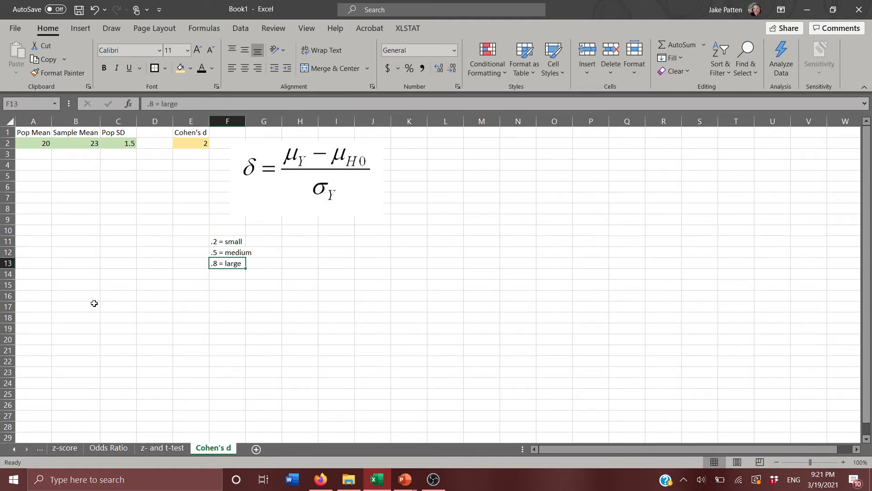
pyautogui.press('Up')
pyautogui.press('Up')
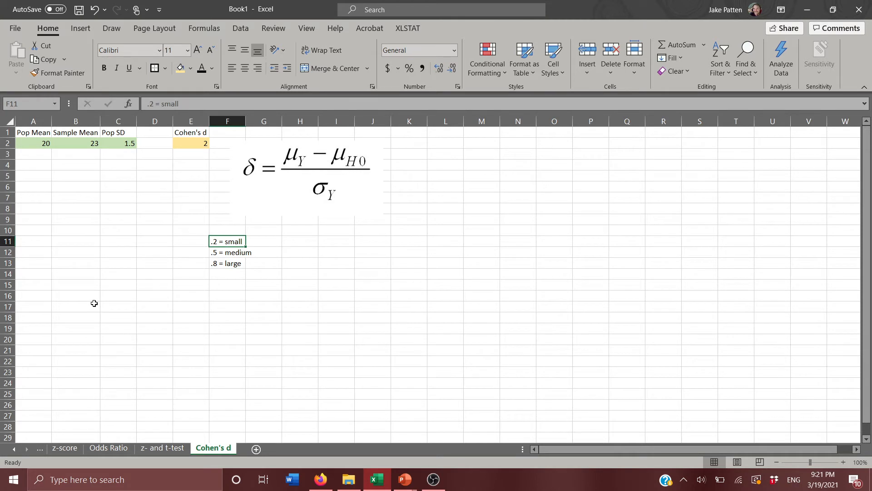
pyautogui.press('Up')
pyautogui.press('Down')
pyautogui.press('Down')
pyautogui.press('Down')
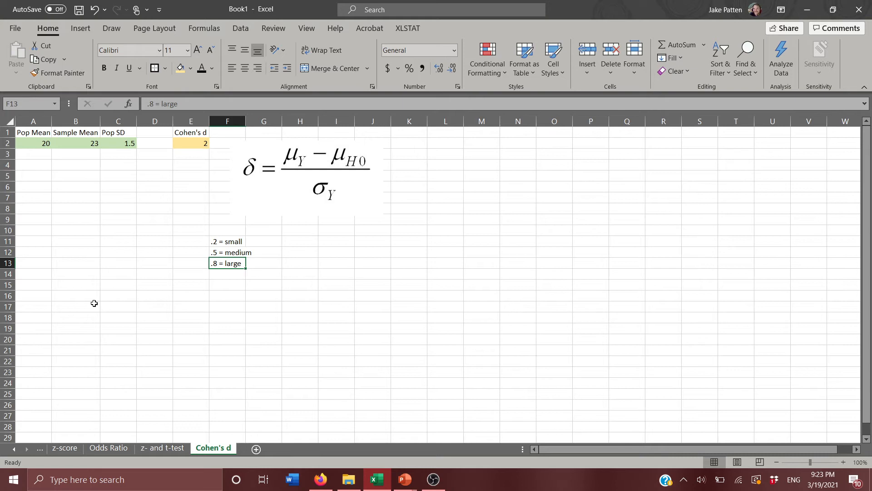
# - Start an IF formula in E3 that returns "Small" when E2>=.2
pyautogui.press('Left')
pyautogui.press('Up')
pyautogui.press('Up')
pyautogui.press('Up')
pyautogui.press('Up')
pyautogui.press('Up')
pyautogui.press('Up')
pyautogui.press('Up')
pyautogui.press('Up')
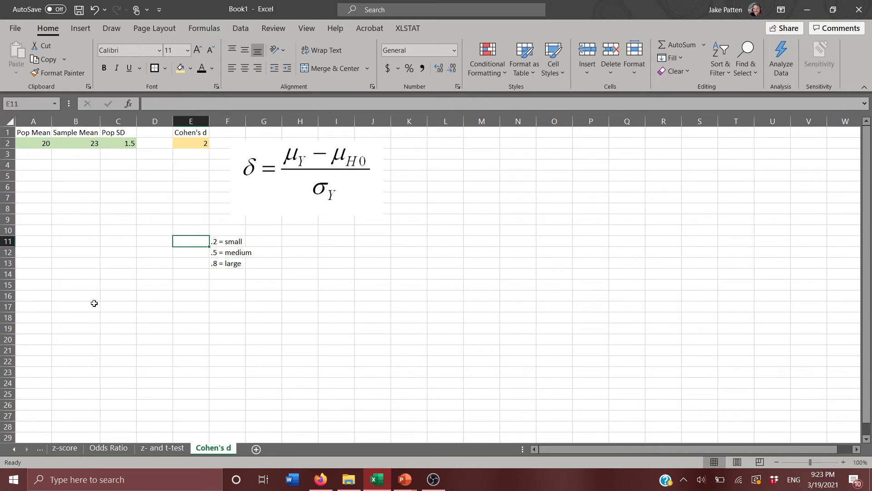
pyautogui.press('Up')
pyautogui.press('Up')
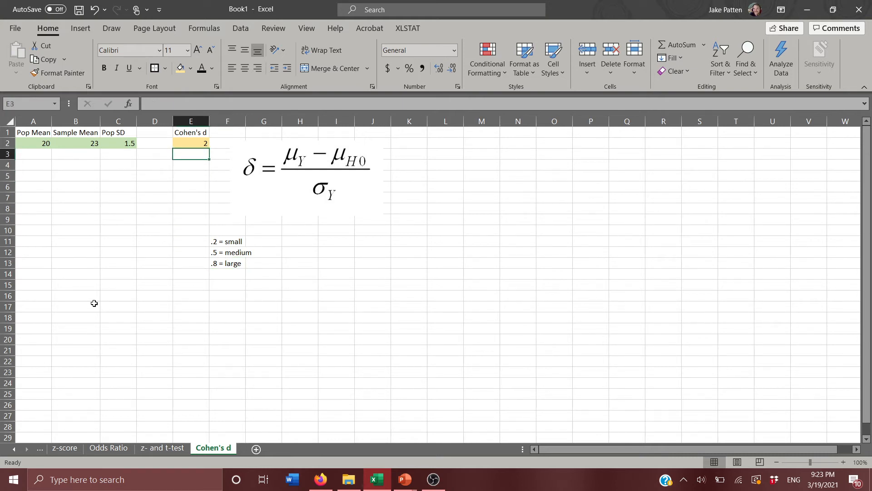
pyautogui.write('=')
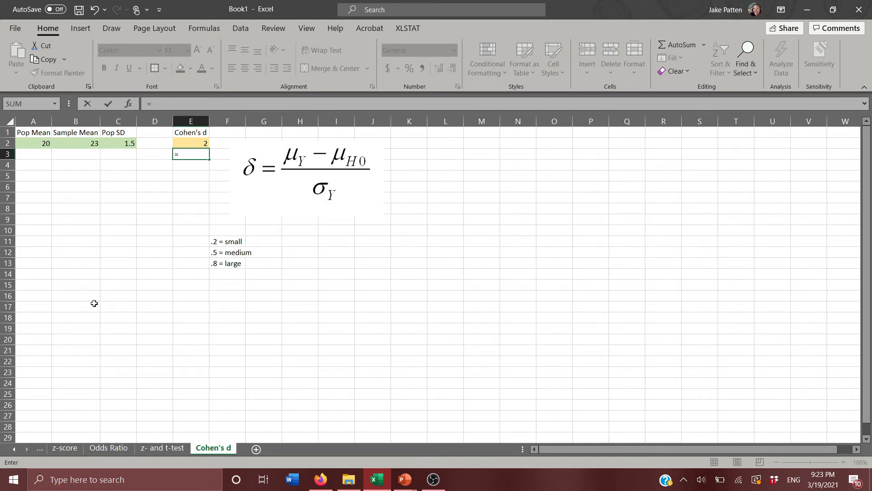
pyautogui.write('if')
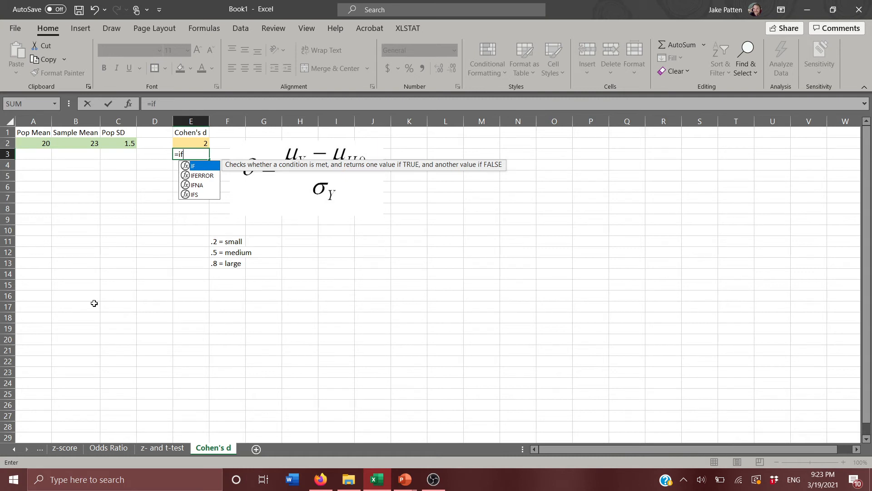
pyautogui.write('(')
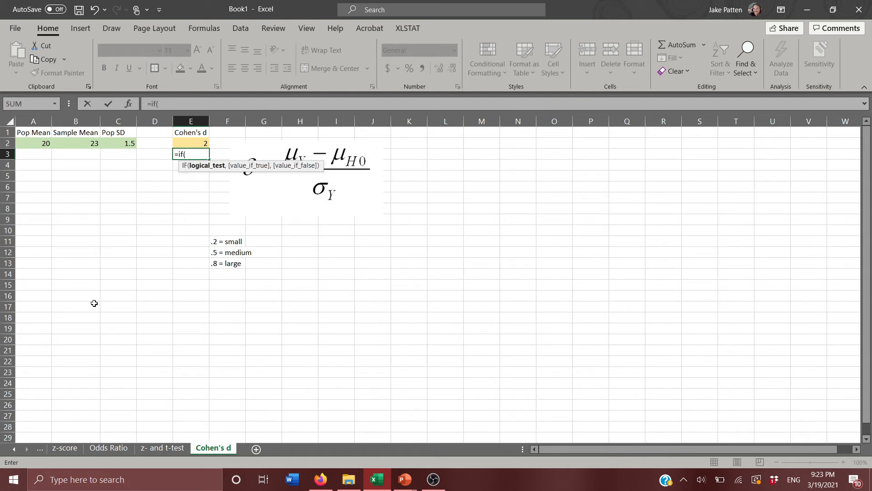
pyautogui.press('Up')
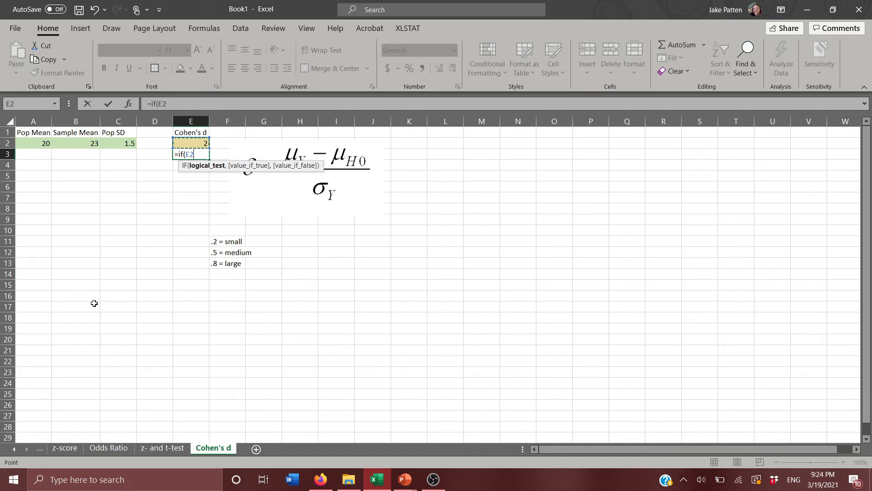
pyautogui.write('>+')
pyautogui.press('BackSpace')
pyautogui.write('=.2,')
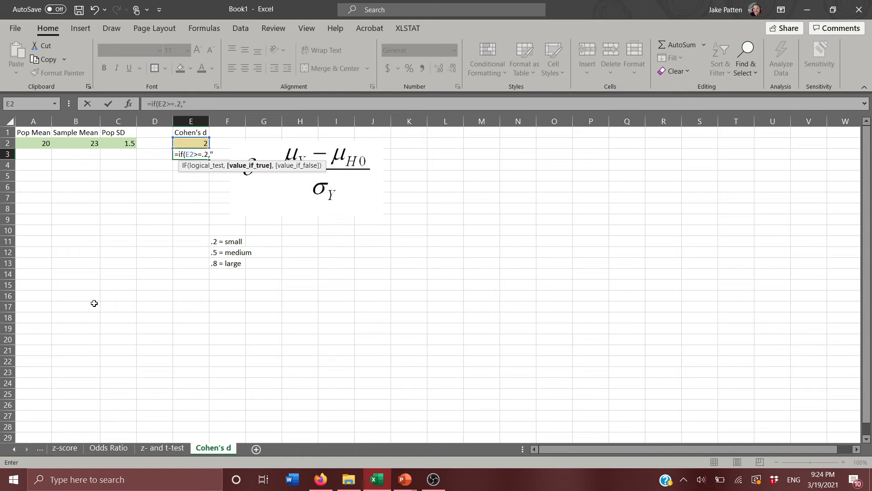
pyautogui.write('"Small')
pyautogui.write('",')
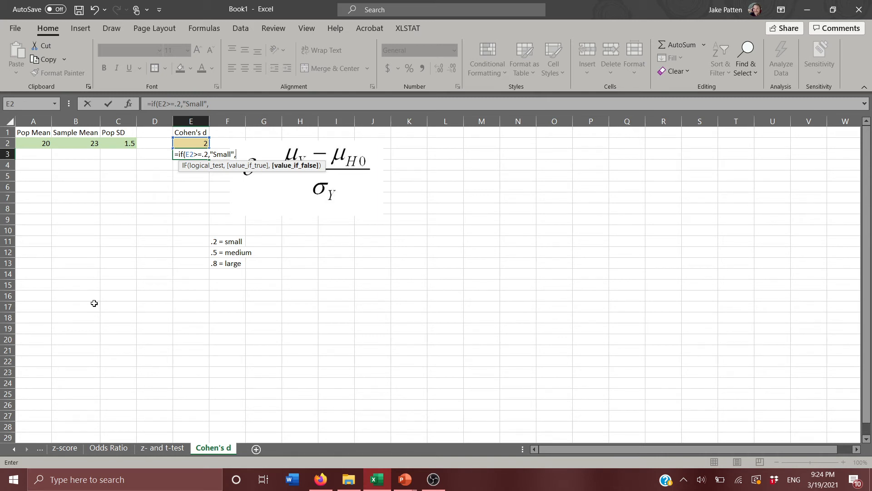
# - Nest a second IF in the E3 formula as its false value, returning "Medium" when E2>=.5
pyautogui.write('if')
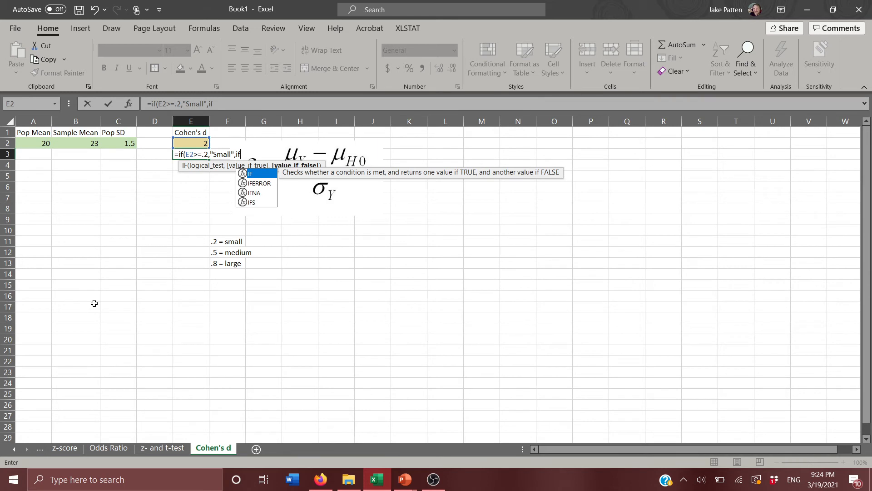
pyautogui.write('(')
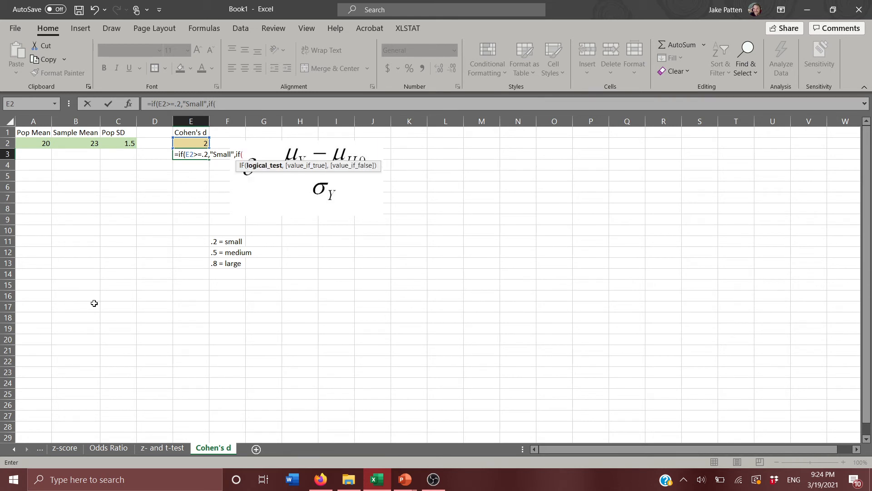
pyautogui.press('Up')
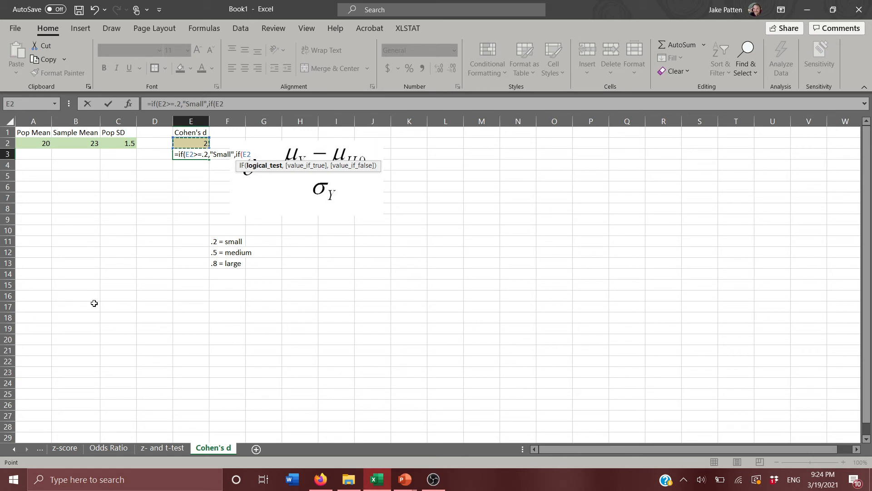
pyautogui.write('>=.5,')
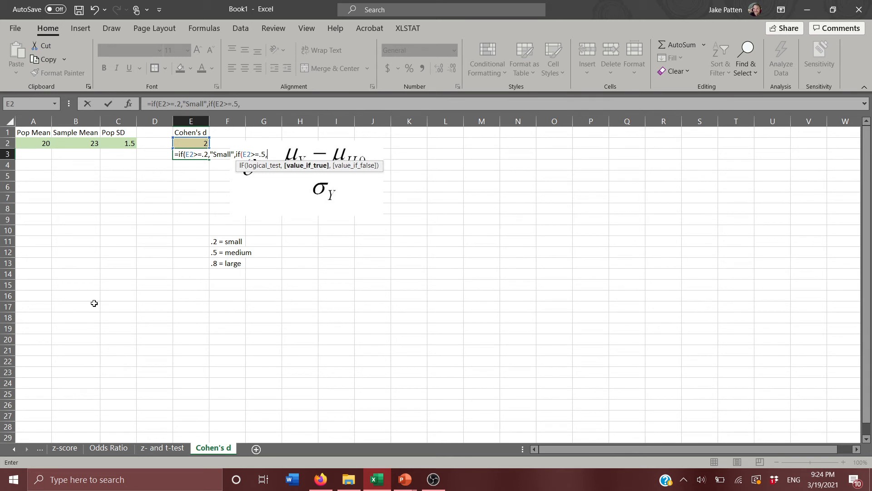
pyautogui.write('"Medium",')
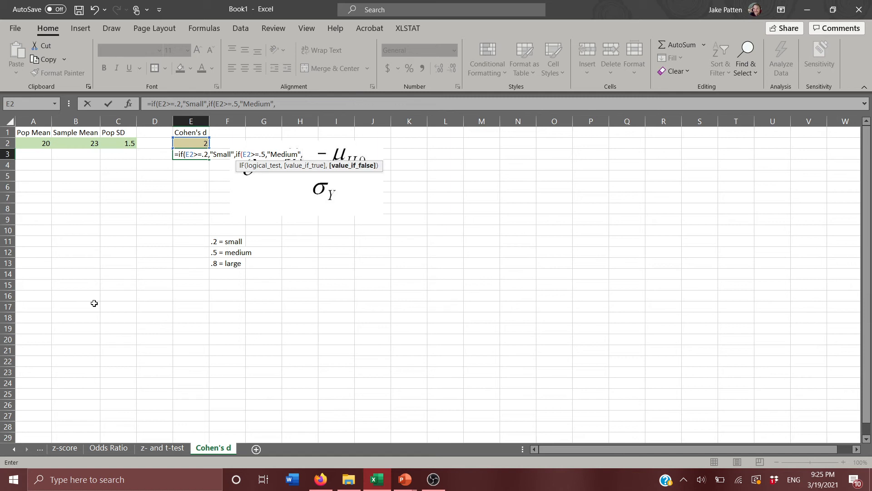
# - Nest a third IF in the E3 formula returning "Large" when E2>=.8 and No Effect otherwise, and close all three parentheses
pyautogui.write('if')
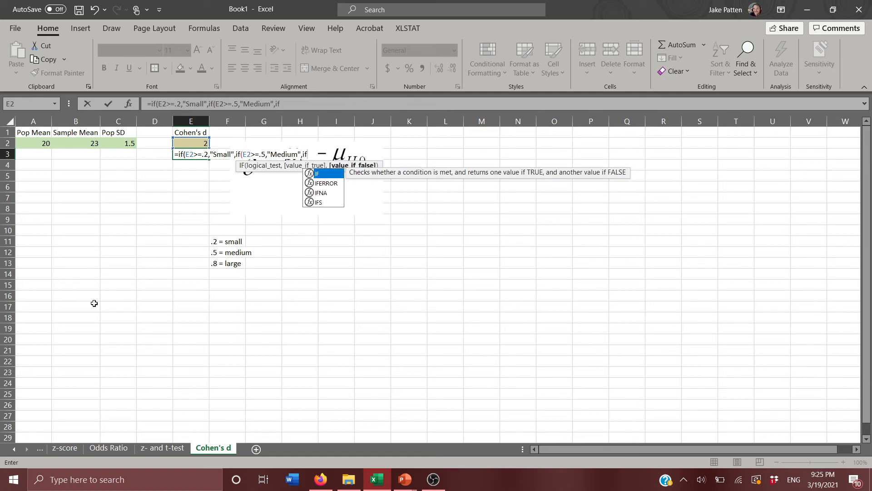
pyautogui.write('(')
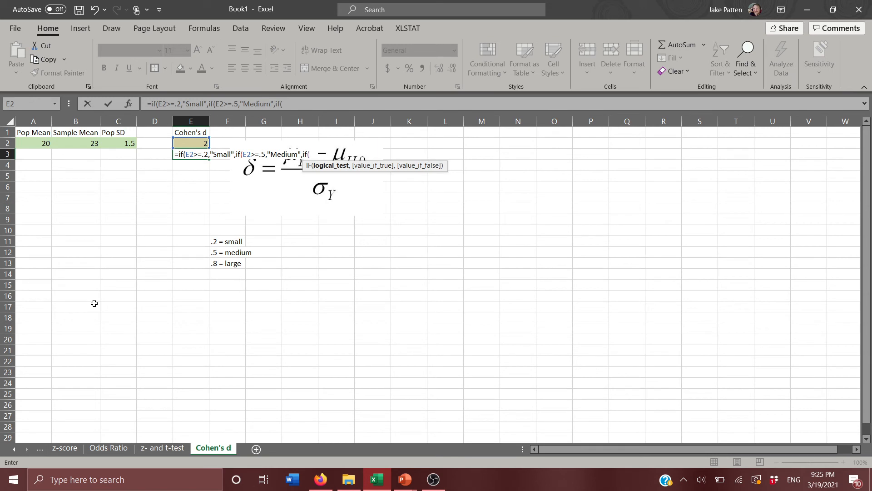
pyautogui.press('Up')
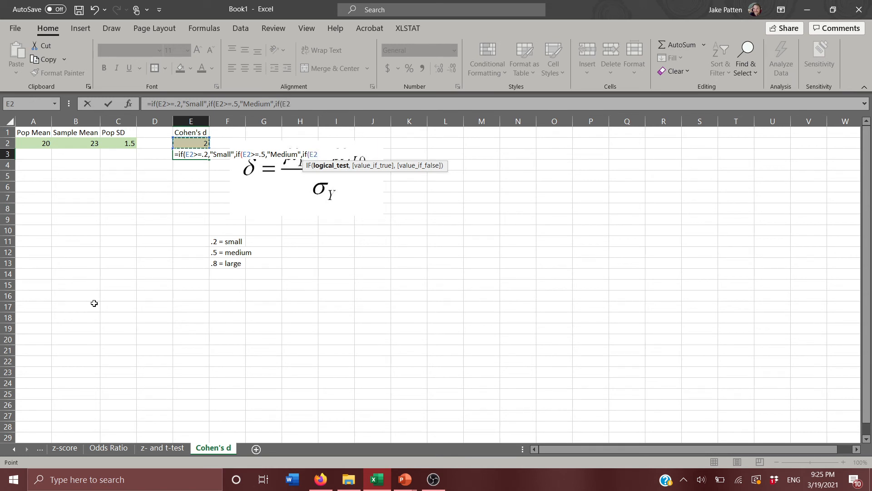
pyautogui.write('>=.8,')
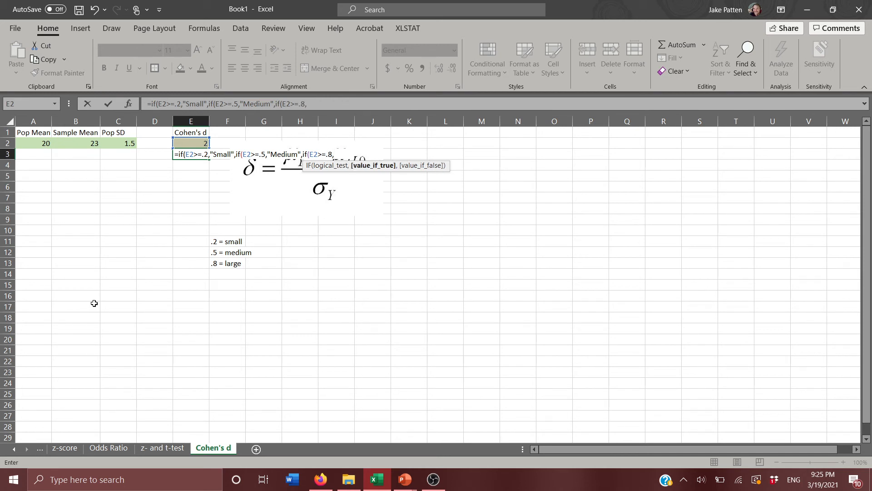
pyautogui.write('"Large",')
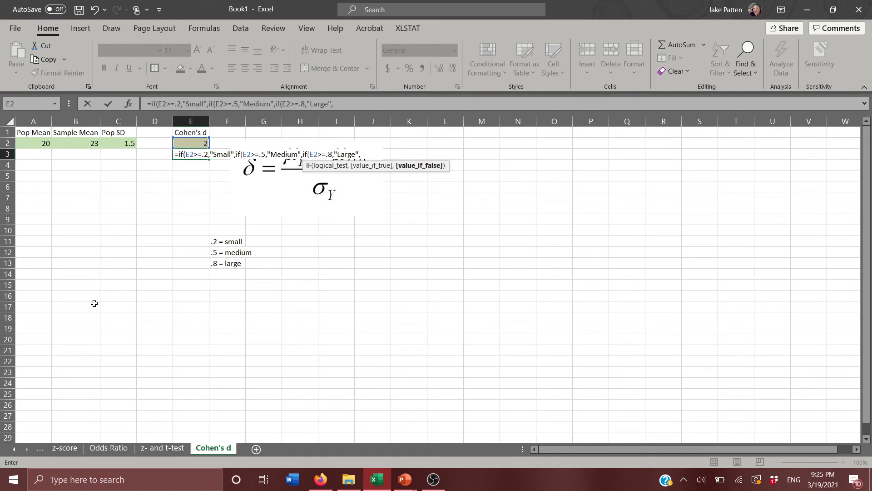
pyautogui.write('"No Effect")))')
pyautogui.press('BackSpace')
pyautogui.press('BackSpace')
pyautogui.press('BackSpace')
pyautogui.press('BackSpace')
# - Change the first IF test in the E3 formula to E2>=.8 and its result to "Large"
pyautogui.click(180, 104)
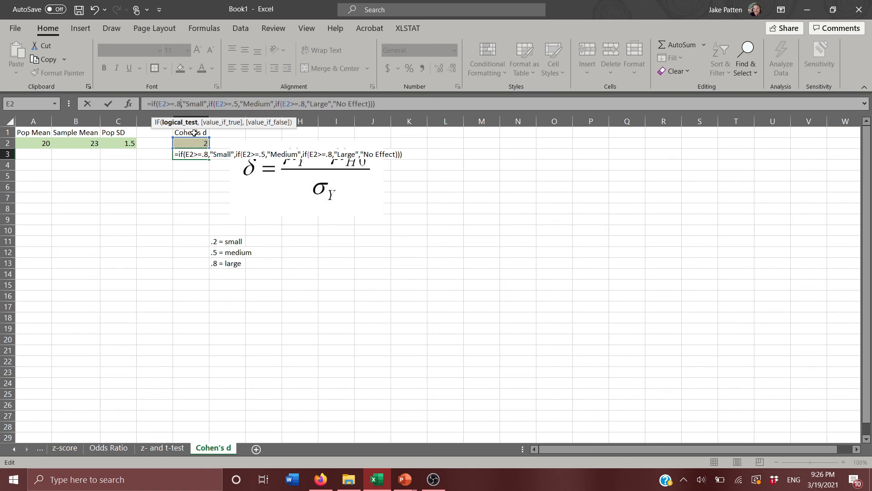
pyautogui.press('Right')
pyautogui.press('Right')
pyautogui.press('BackSpace')
pyautogui.press('BackSpace')
pyautogui.press('BackSpace')
pyautogui.press('BackSpace')
pyautogui.press('BackSpace')
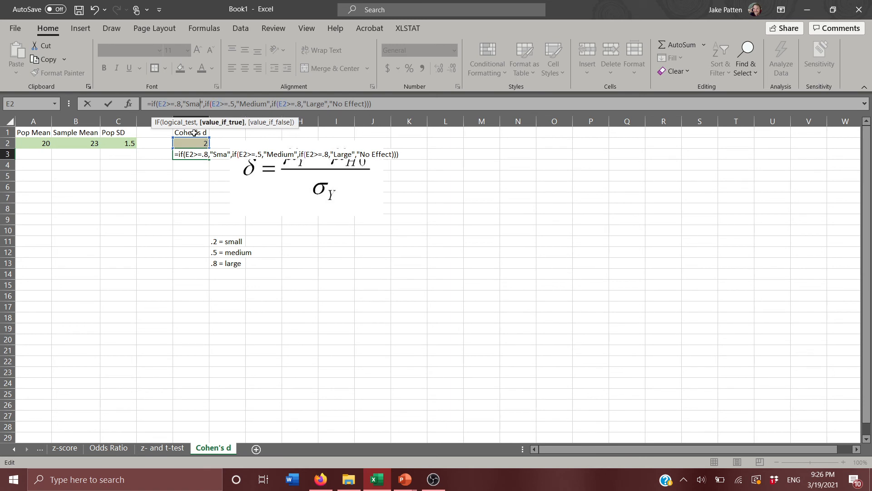
pyautogui.write('Large')
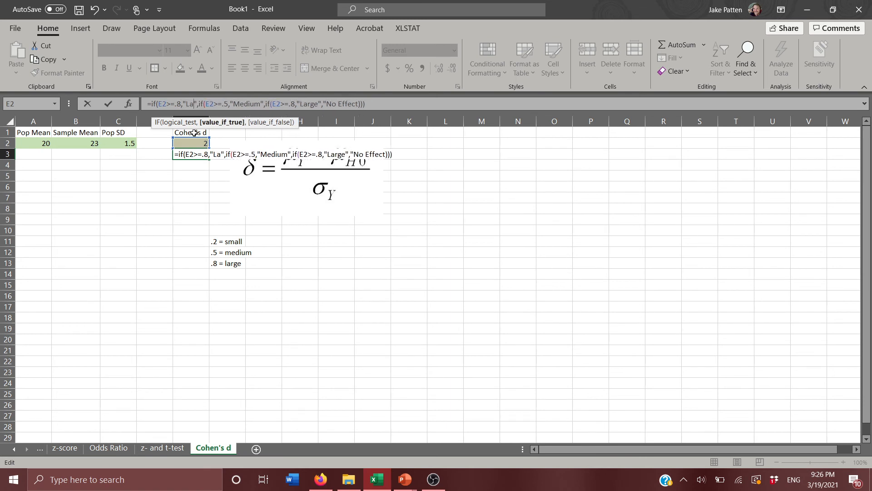
# - Set the threshold of the third IF test in the E3 formula to .2
pyautogui.press('Right')
pyautogui.press('Right')
pyautogui.press('Right')
pyautogui.press('Right')
pyautogui.press('Right')
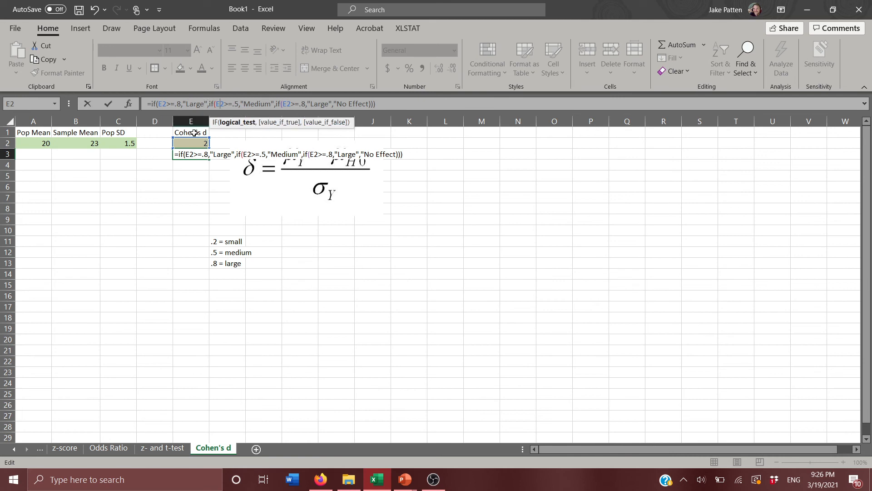
pyautogui.press('Right')
pyautogui.press('Right')
pyautogui.press('Right')
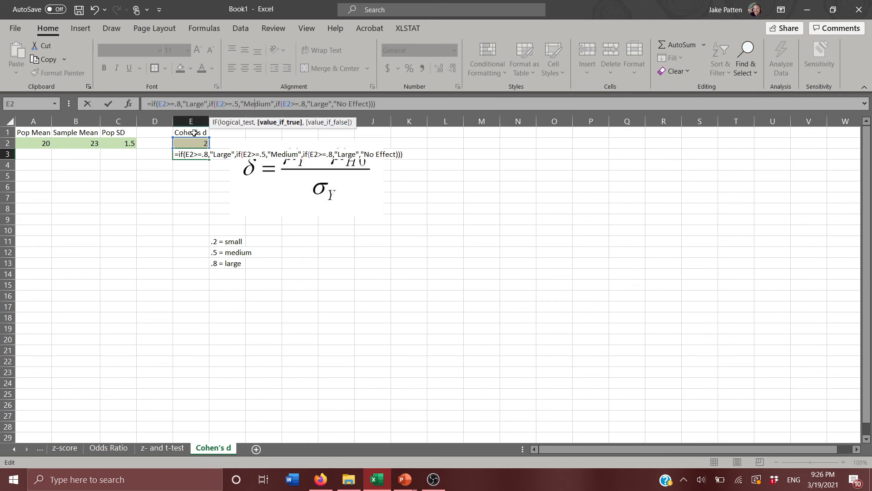
pyautogui.press('Right')
pyautogui.press('Right')
pyautogui.press('Right')
pyautogui.press('Right')
pyautogui.press('Right')
pyautogui.press('Right')
pyautogui.press('Right')
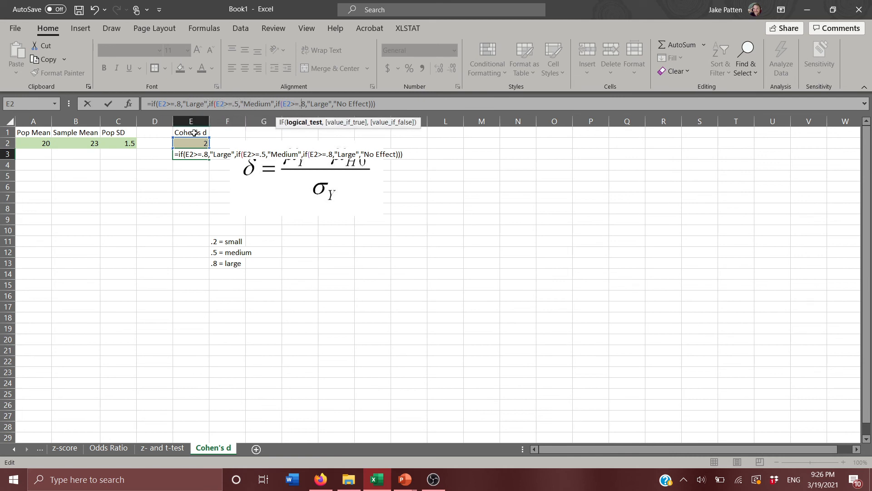
pyautogui.press('Right')
pyautogui.press('Right')
pyautogui.press('Right')
pyautogui.press('Delete')
pyautogui.write('2')
pyautogui.press('Right')
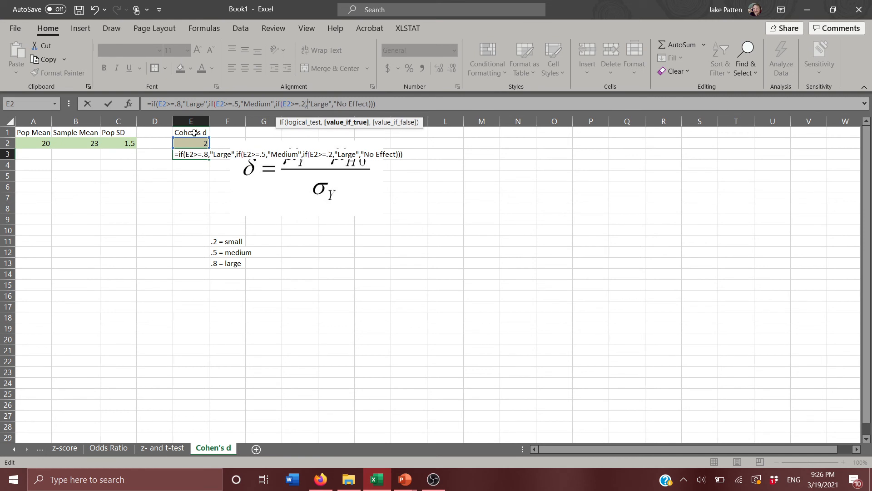
# - Replace the result text of the third IF in the E3 formula with "Small"
pyautogui.press('BackSpace')
pyautogui.press('BackSpace')
pyautogui.press('BackSpace')
pyautogui.press('BackSpace')
pyautogui.press('BackSpace')
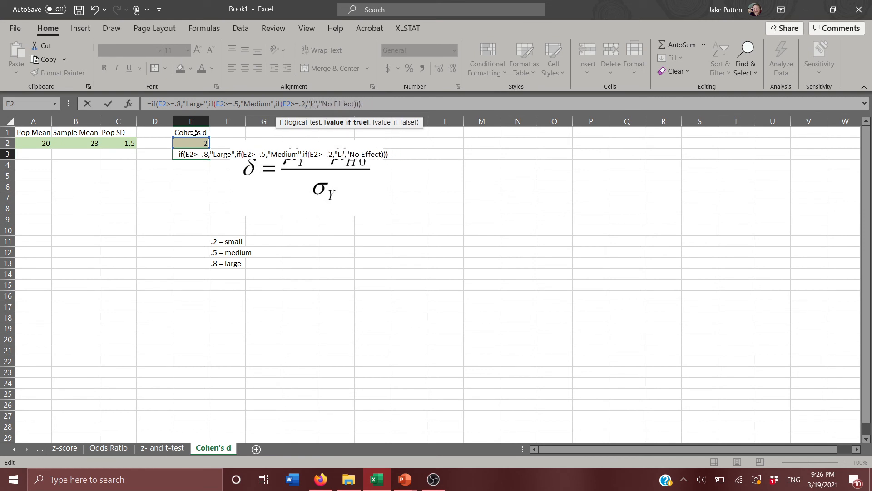
pyautogui.write('ll')
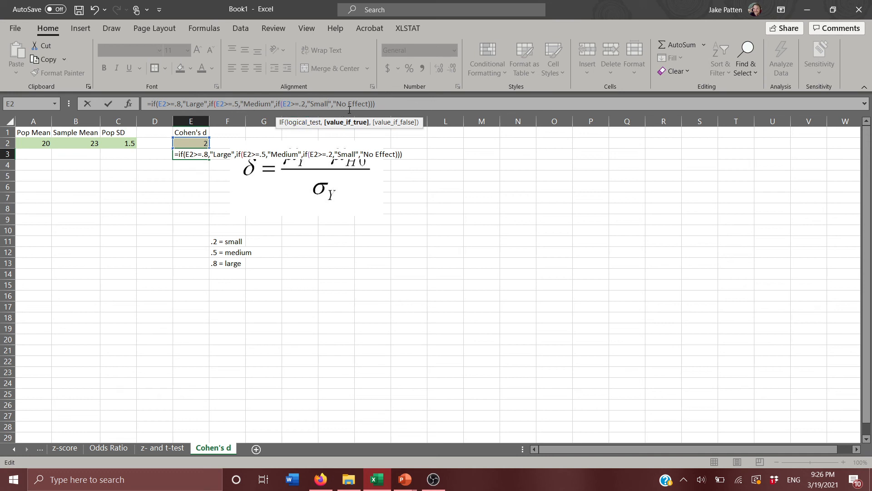
# - Enter the nested IF formula in E3, accept the proposed typo correction, and check the stored formula
pyautogui.click(394, 104)
pyautogui.press('Return')
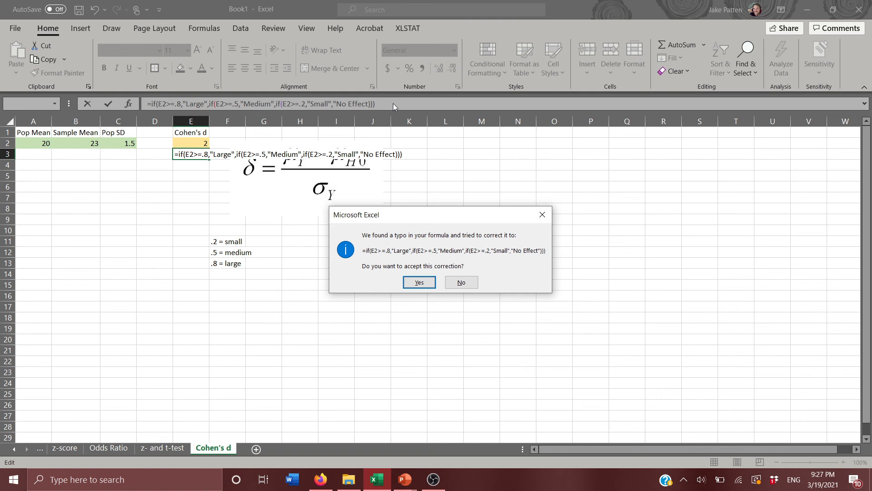
pyautogui.press('Return')
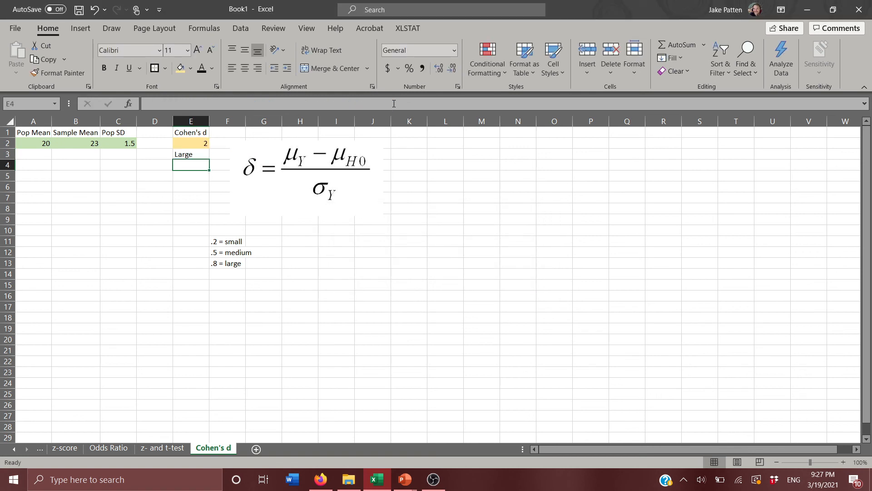
pyautogui.press('Up')
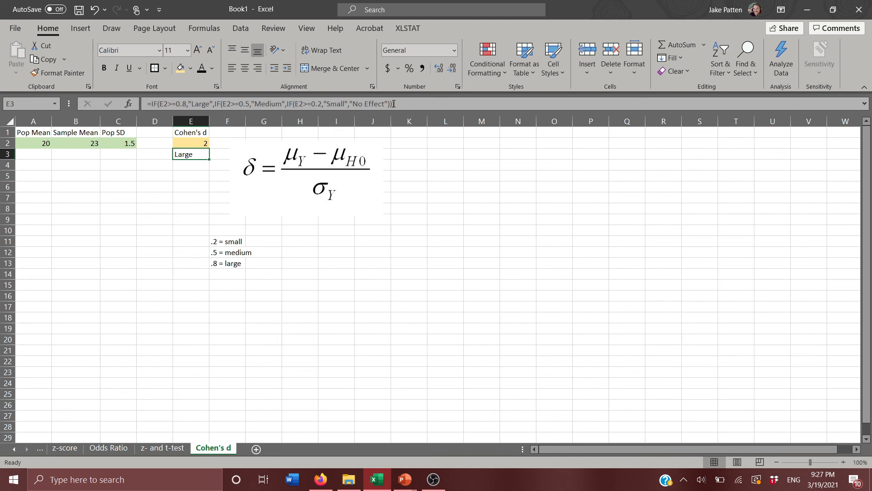
pyautogui.press('Return')
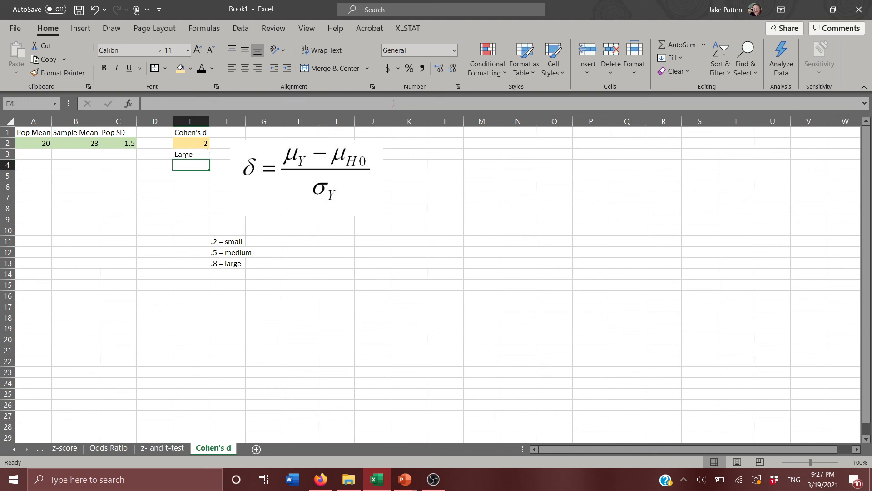
pyautogui.press('Up')
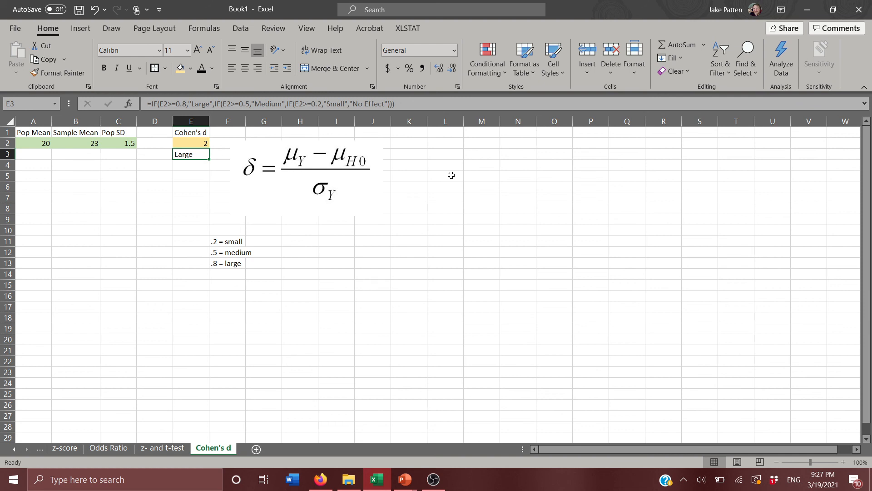
# - Set the sample mean in B2 to 21 to test the effect-size label
pyautogui.press('Left')
pyautogui.press('Left')
pyautogui.press('Left')
pyautogui.press('Left')
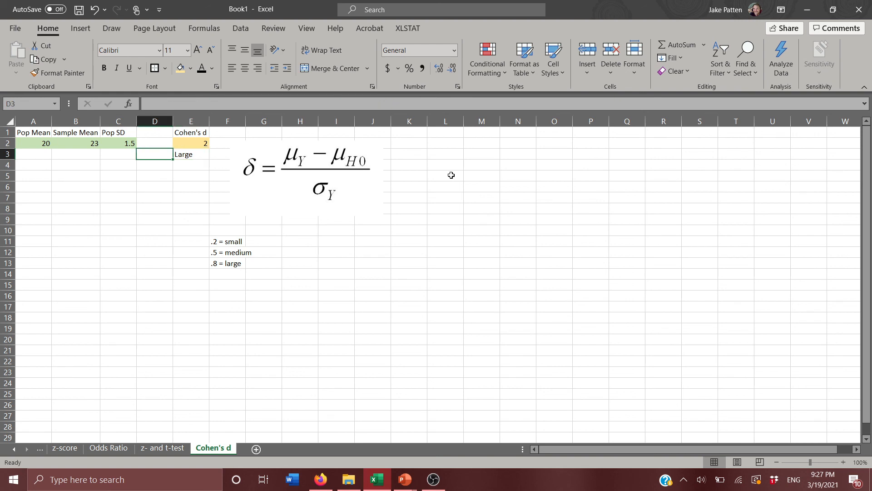
pyautogui.press('Up')
pyautogui.press('Right')
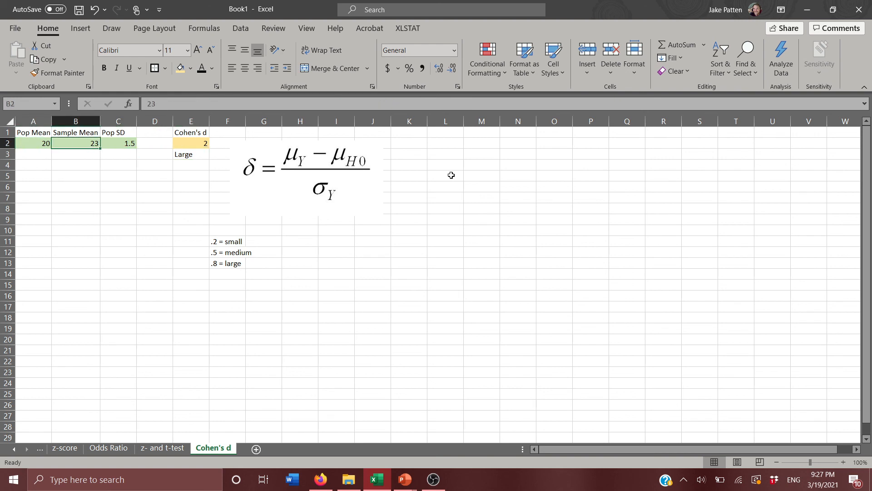
pyautogui.write('21')
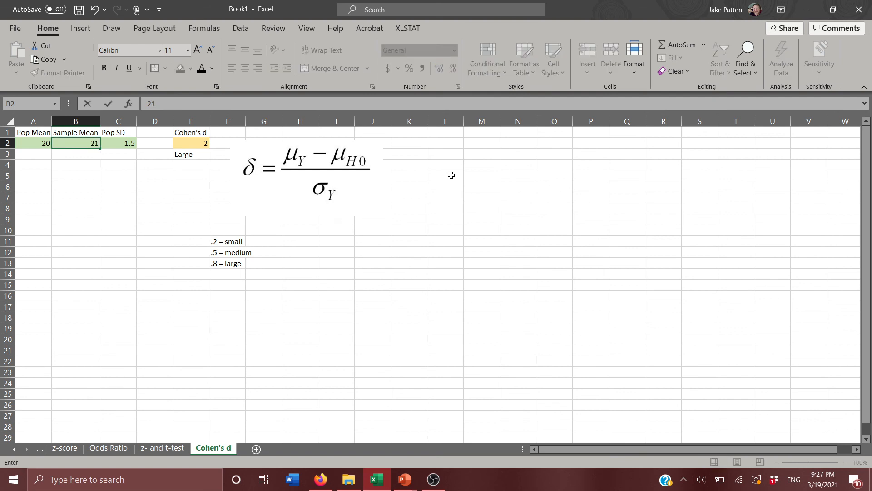
pyautogui.press('Return')
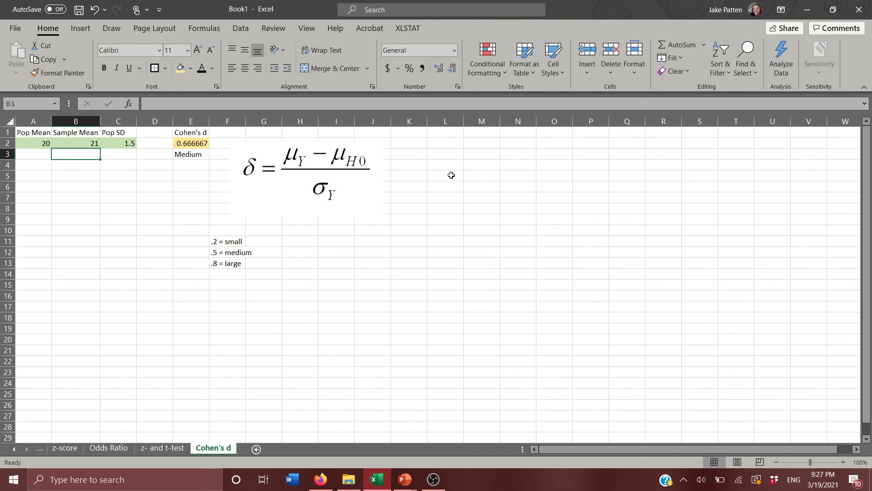
# - Test the effect-size label with a population SD of 2 and of 3 in C2
pyautogui.press('Up')
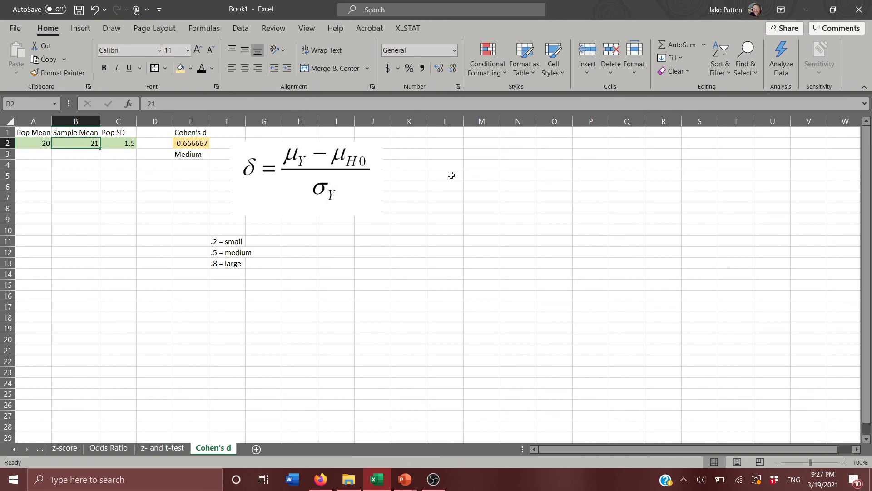
pyautogui.press('Right')
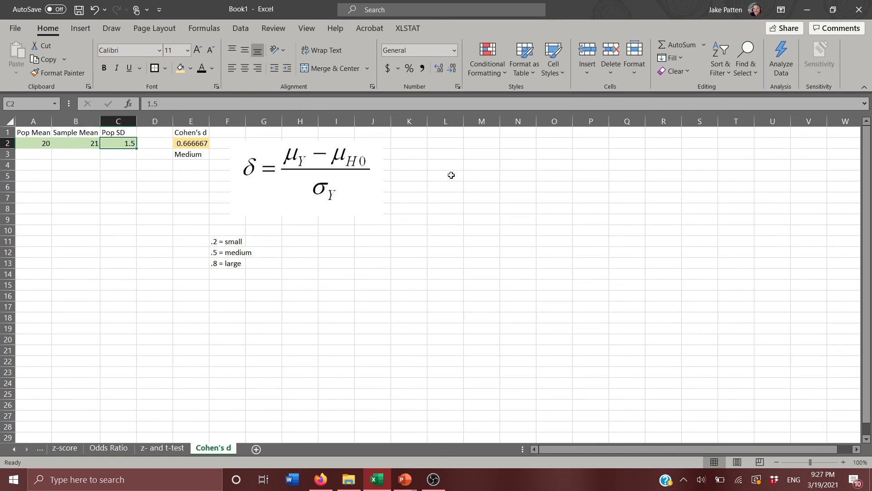
pyautogui.write('2')
pyautogui.press('Return')
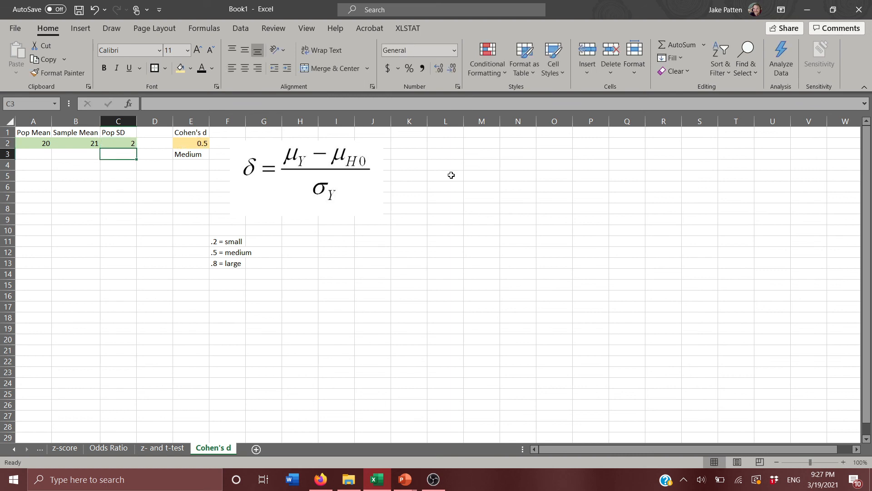
pyautogui.press('Up')
pyautogui.write('3')
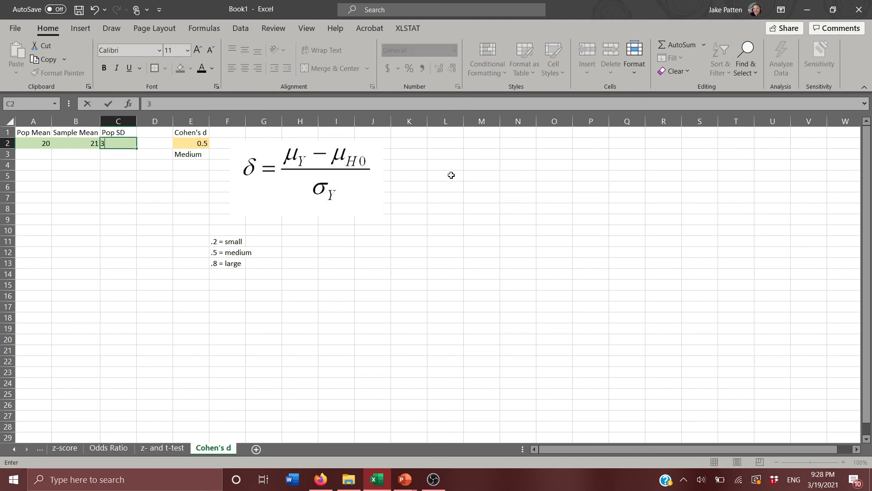
pyautogui.press('Return')
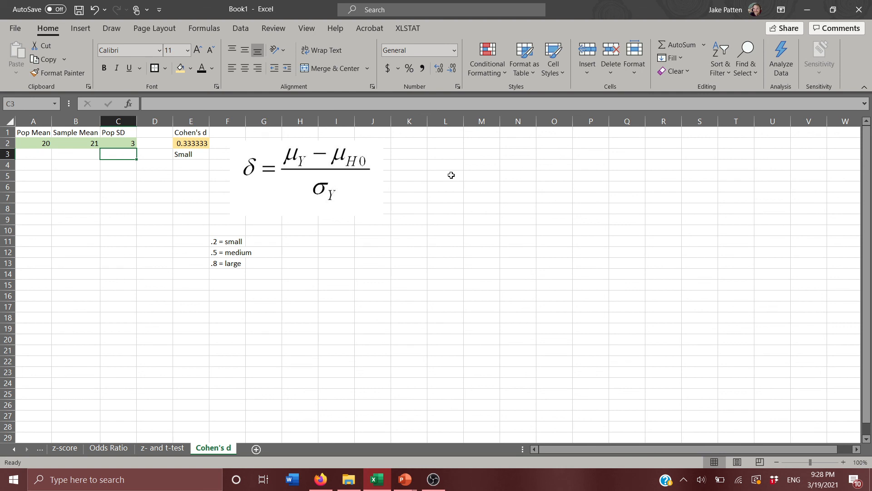
# - Set the population SD in C2 to 10 to test the lowest effect-size category
pyautogui.press('Up')
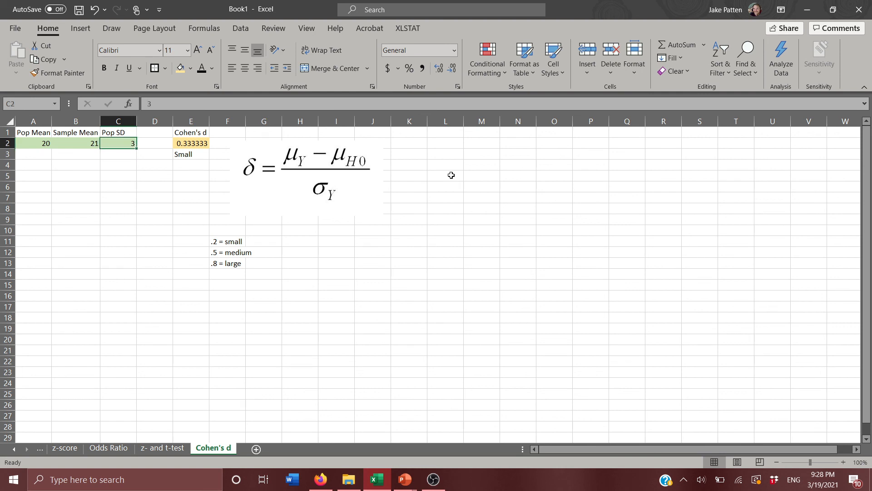
pyautogui.write('10')
pyautogui.press('Return')
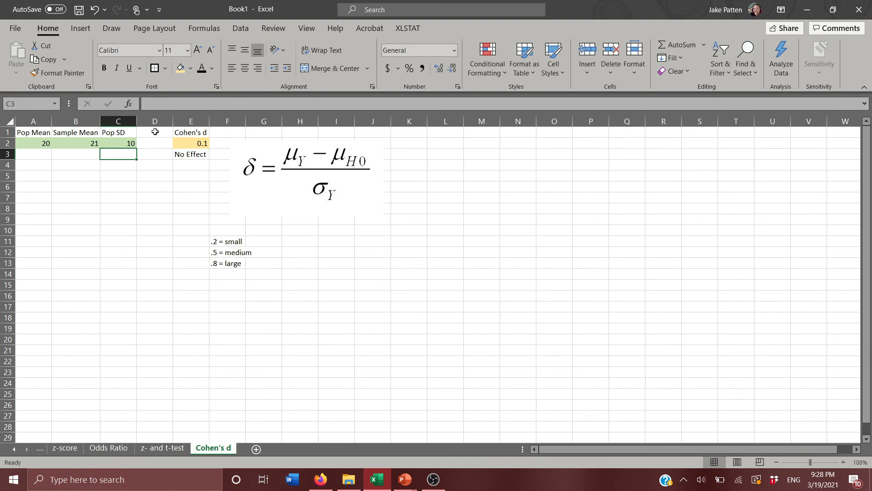
# - Fill the effect-size label cell E3 with the same light orange as the Cohen's d value above it
pyautogui.click(185, 153)
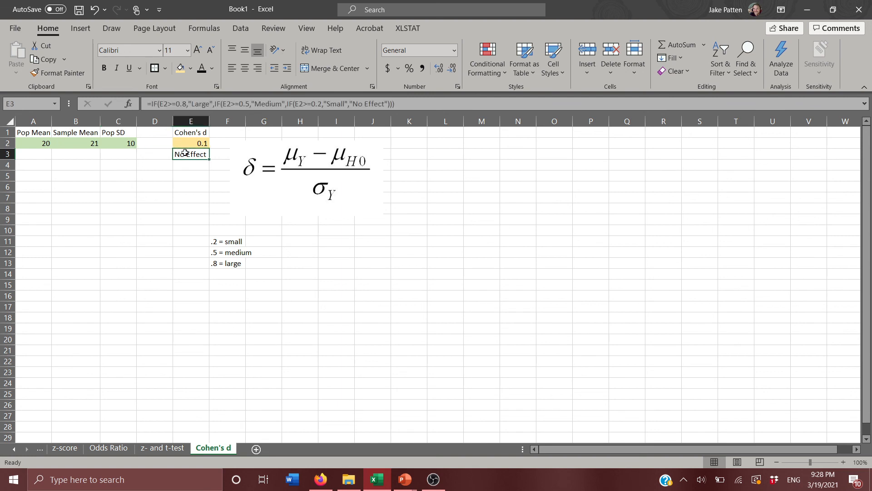
pyautogui.click(180, 68)
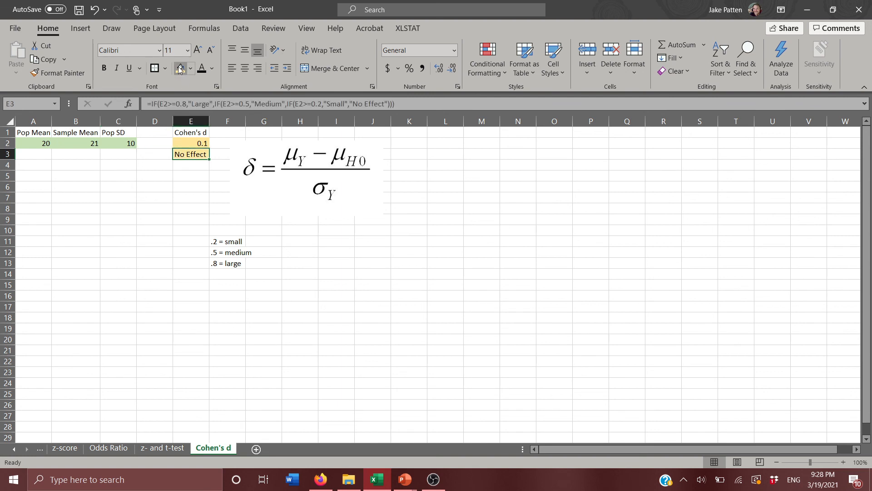
pyautogui.click(185, 194)
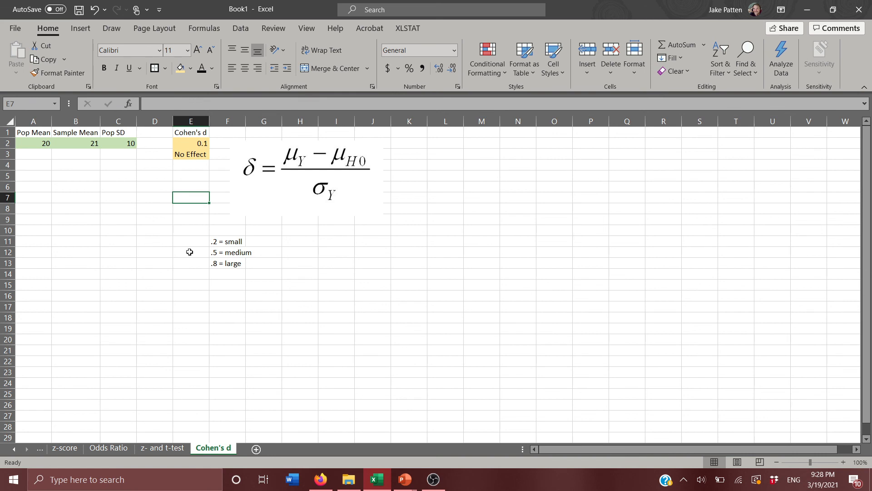
# - Review the Cohen's d heading in E1 and the formula behind the value in E2
pyautogui.press('Up')
pyautogui.press('Up')
pyautogui.press('Up')
pyautogui.press('Up')
pyautogui.press('Up')
pyautogui.press('Up')
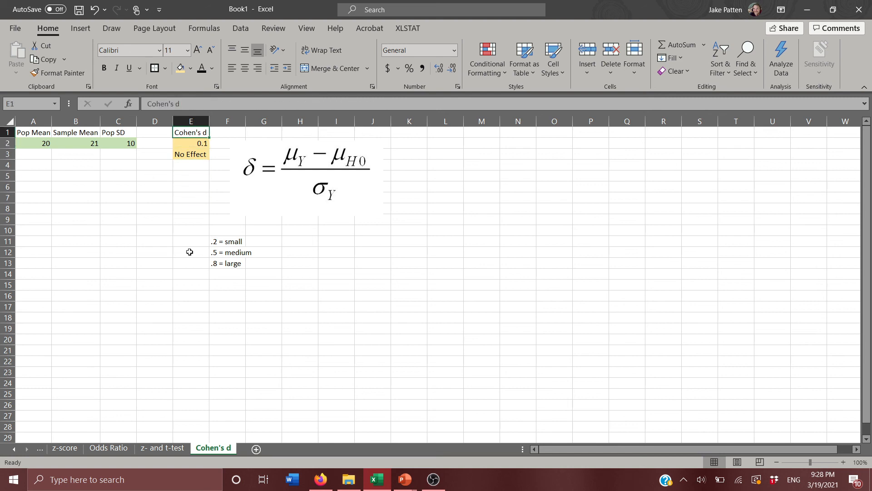
pyautogui.press('Down')
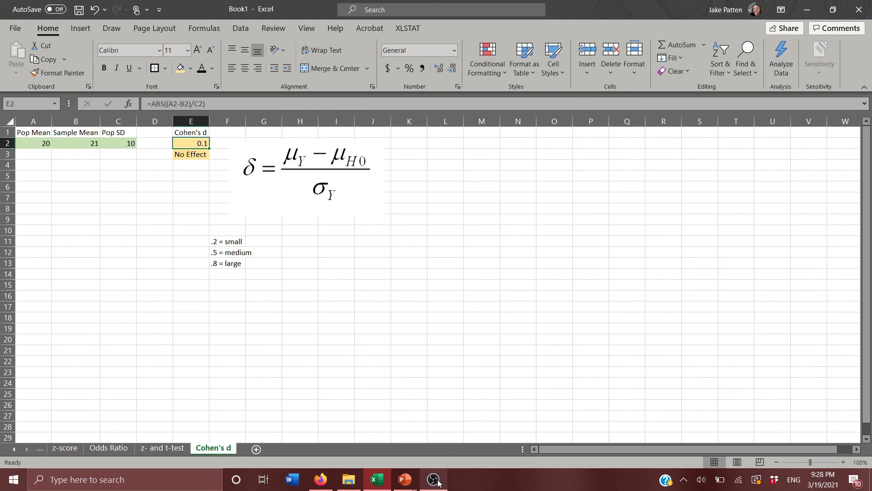
pyautogui.moveTo(435, 485)
pyautogui.click(443, 443)
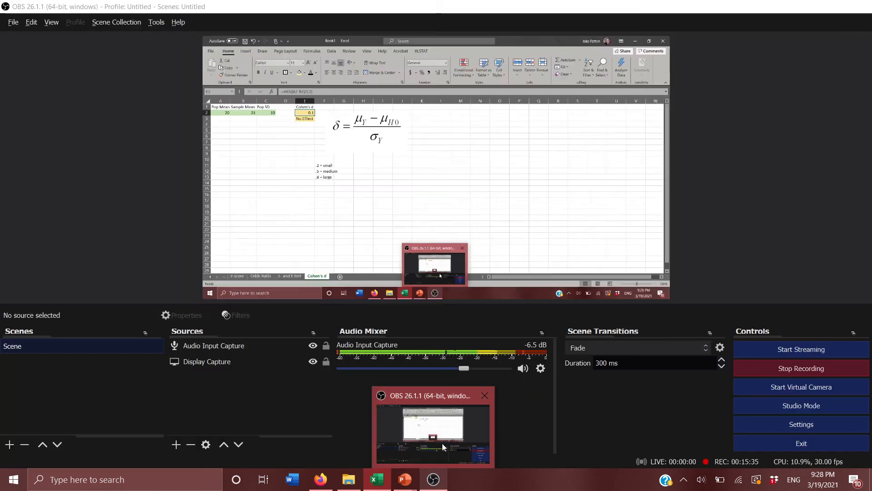